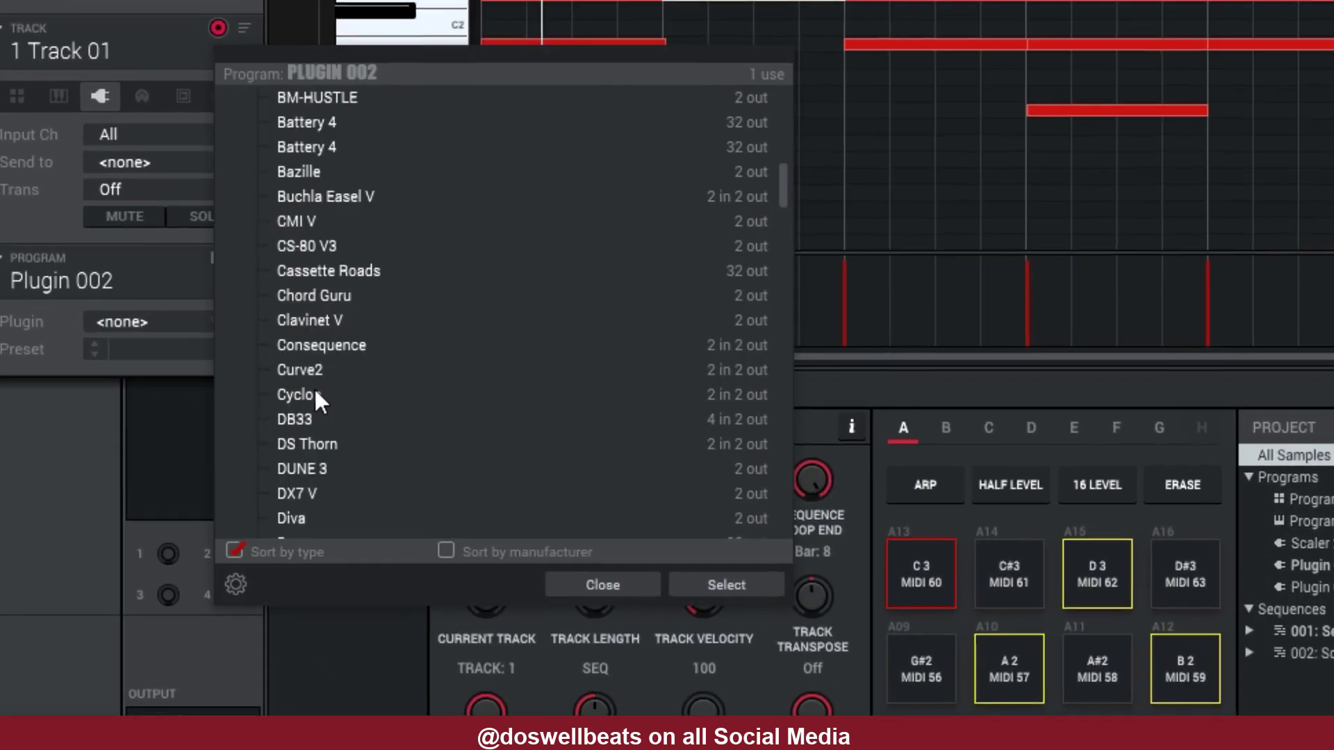
Load Kontakt with the Alicia's Keys piano on Track 01 and adjust the finger attack in its Keys settings.
scroll(317, 386, "down", 1)
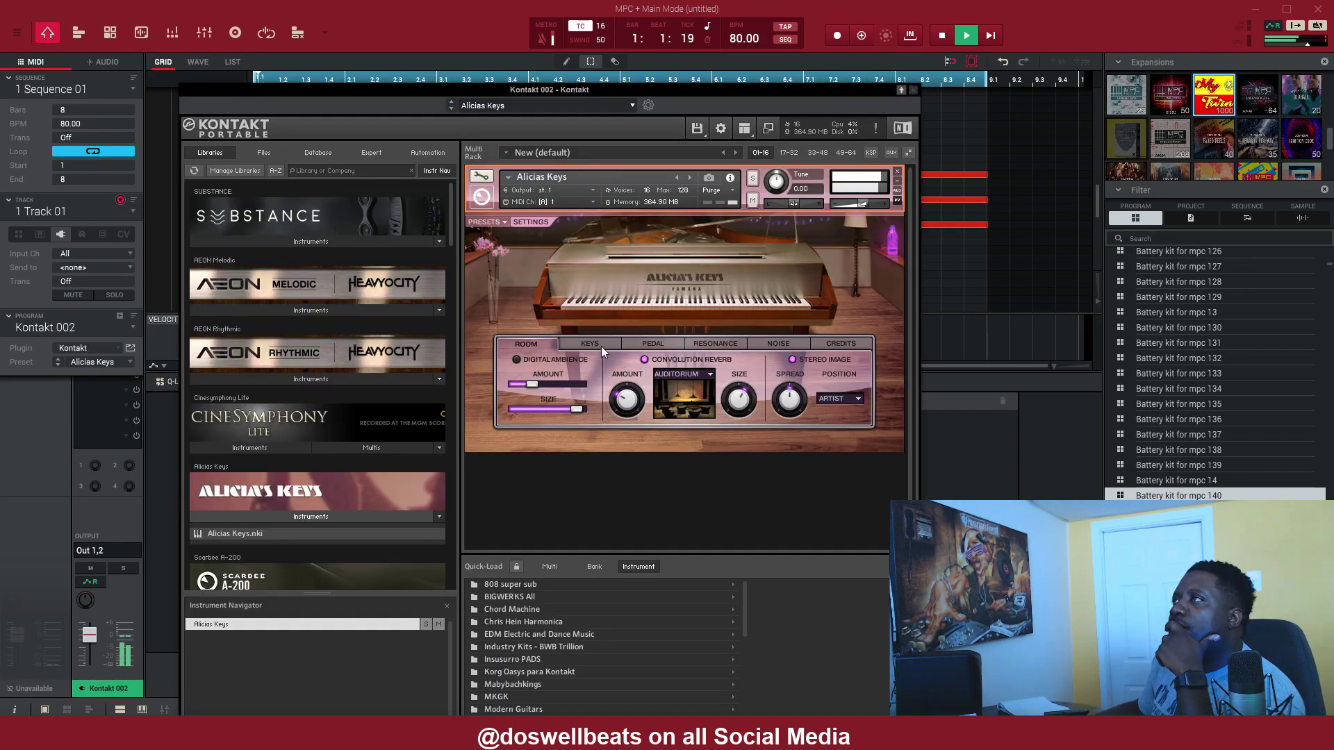
left_click(595, 343)
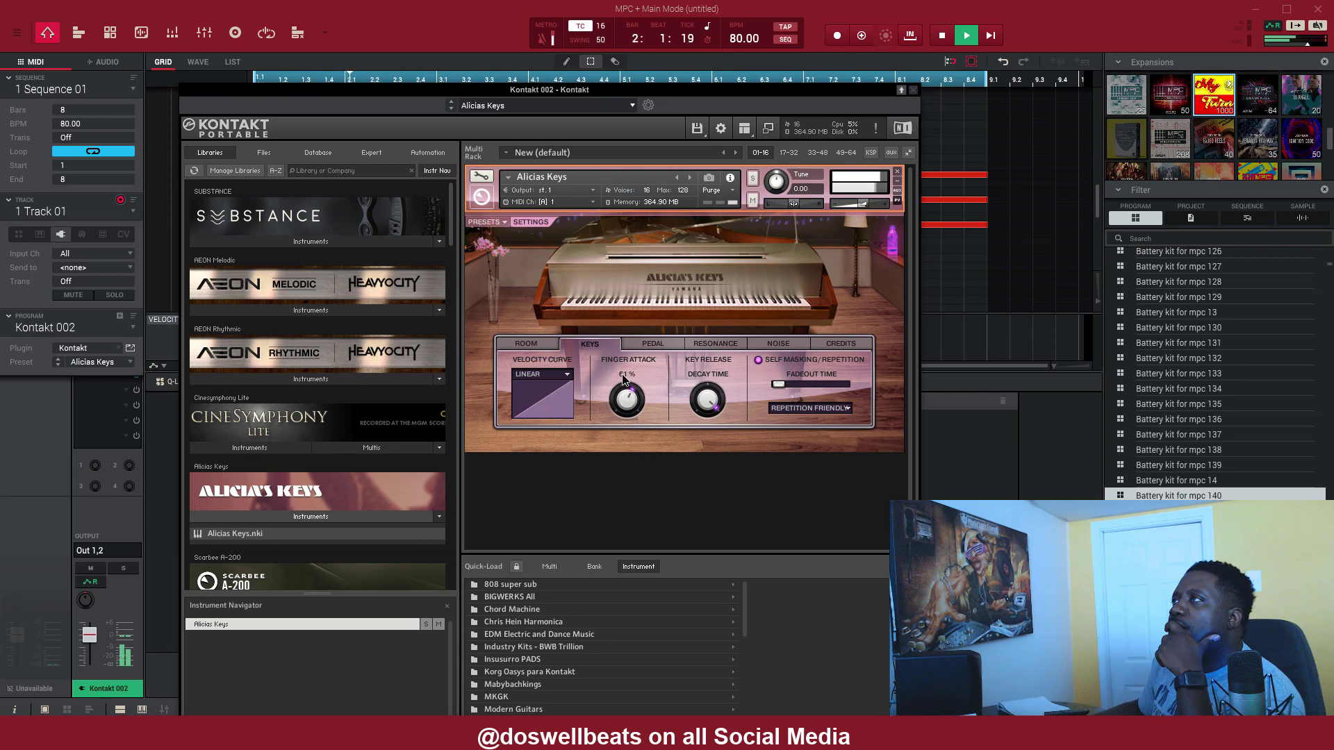
left_click_drag(623, 374, 643, 374)
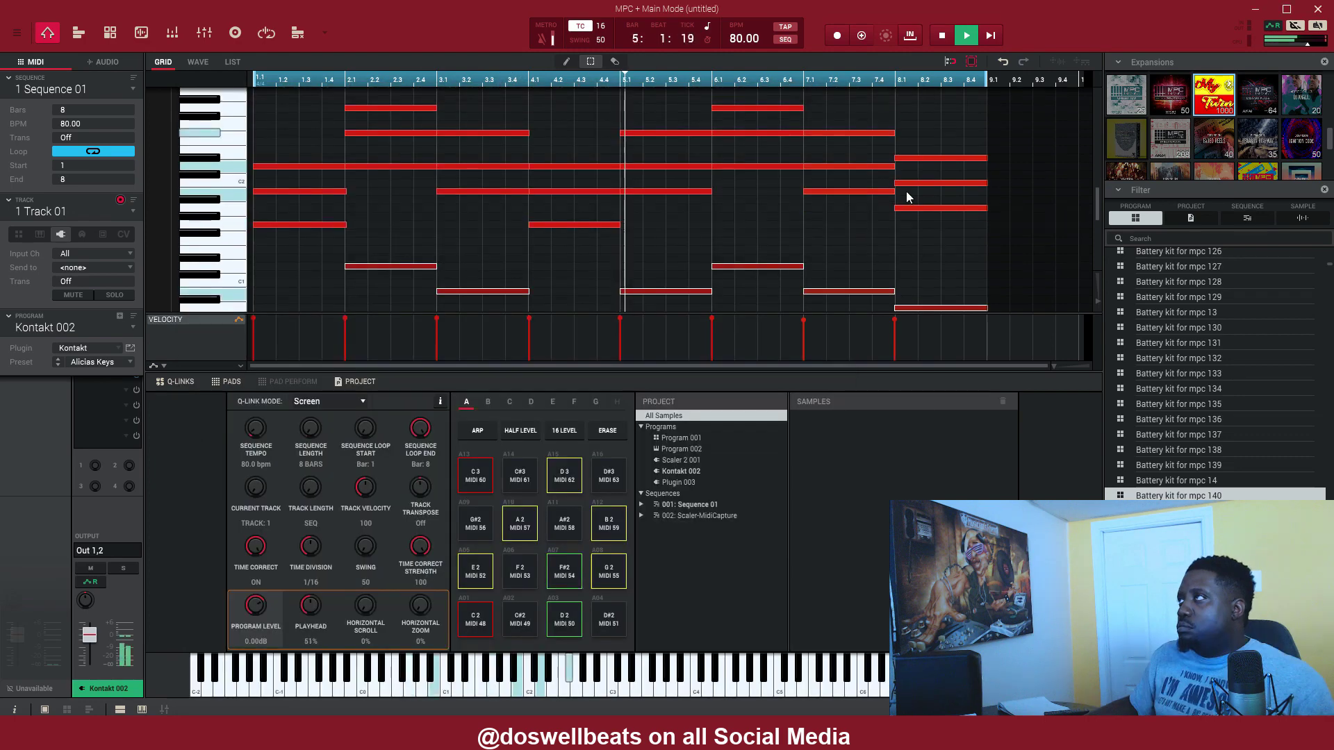
scroll(811, 194, "down", 1)
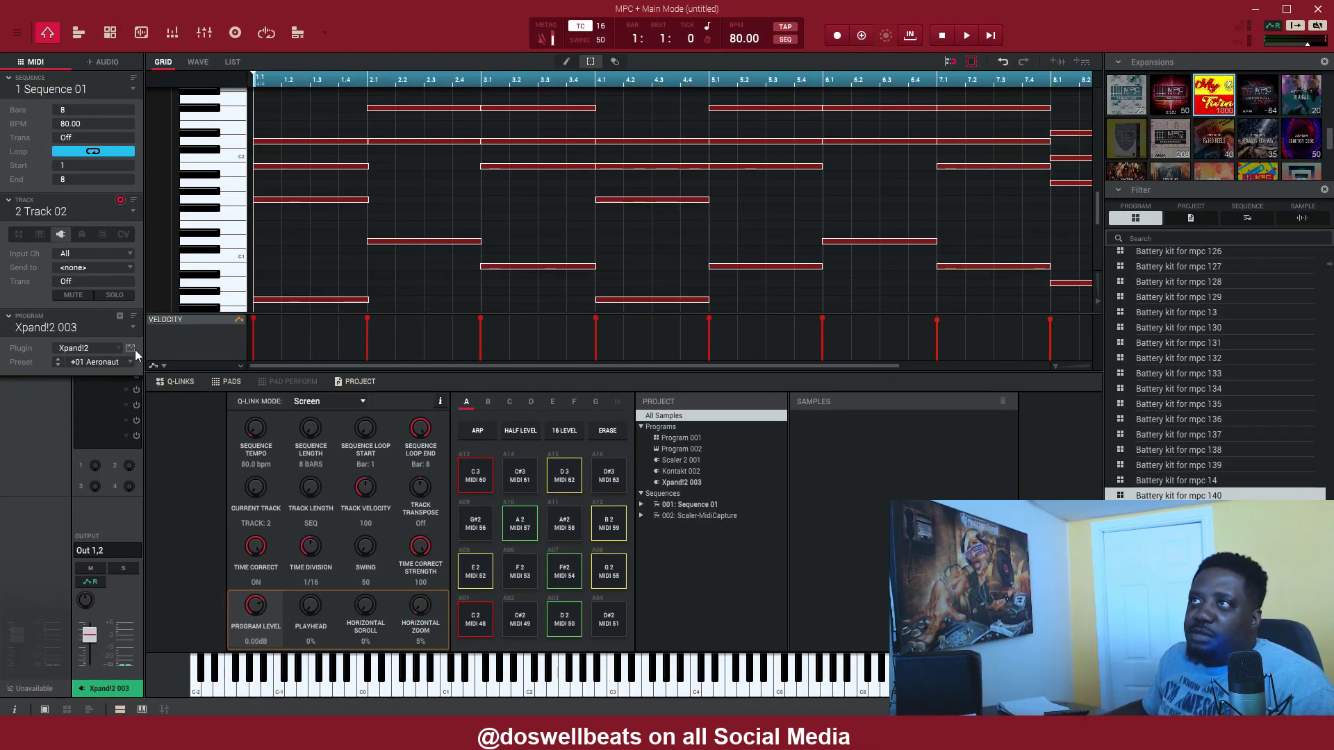
Open Xpand!2 on Track 02, solo the track during playback and adjust the Attack smart knob.
left_click(132, 348)
key("space")
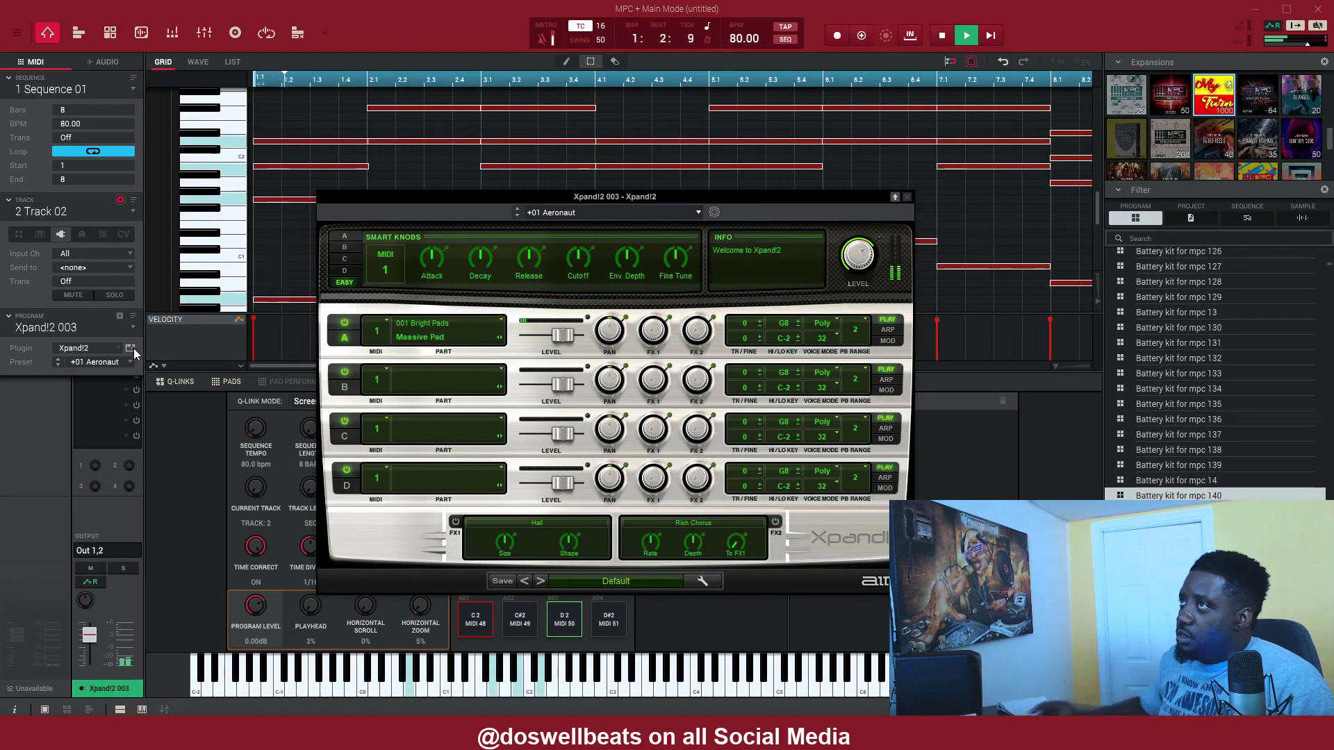
left_click(113, 295)
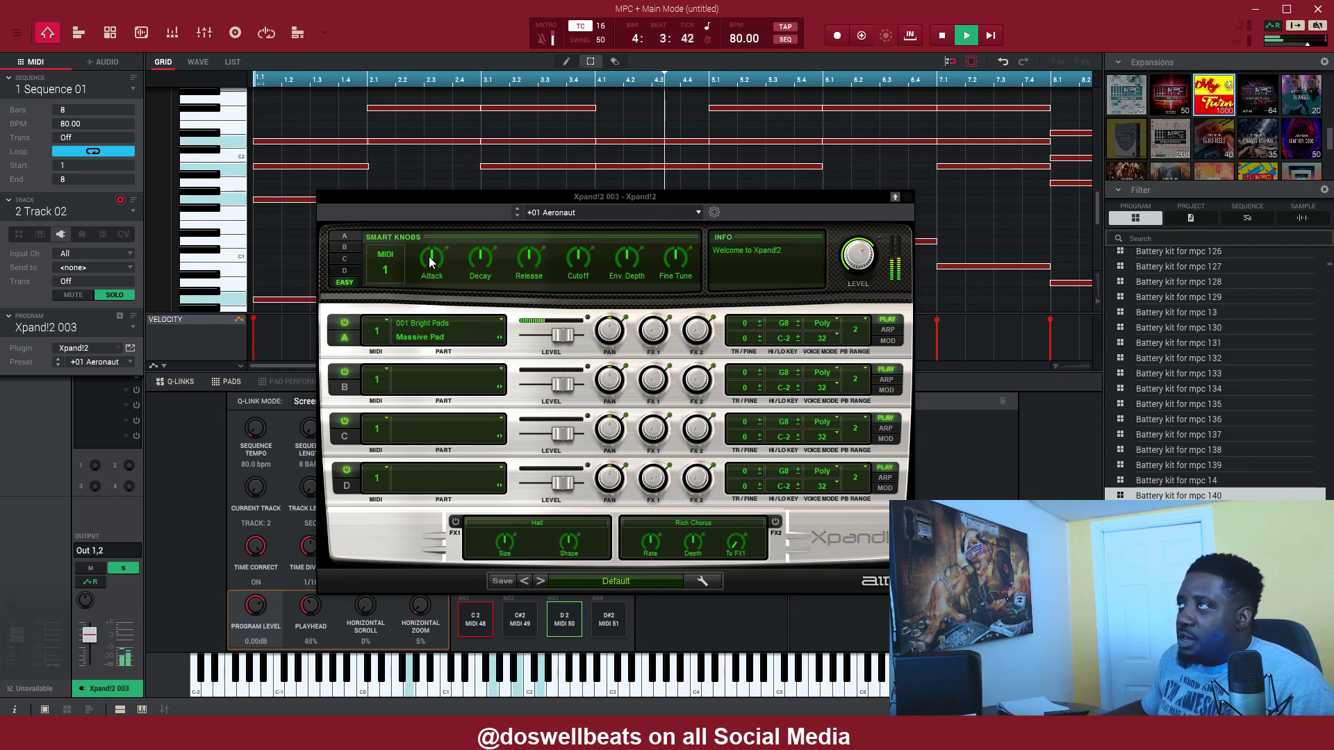
left_click_drag(430, 262, 424, 290)
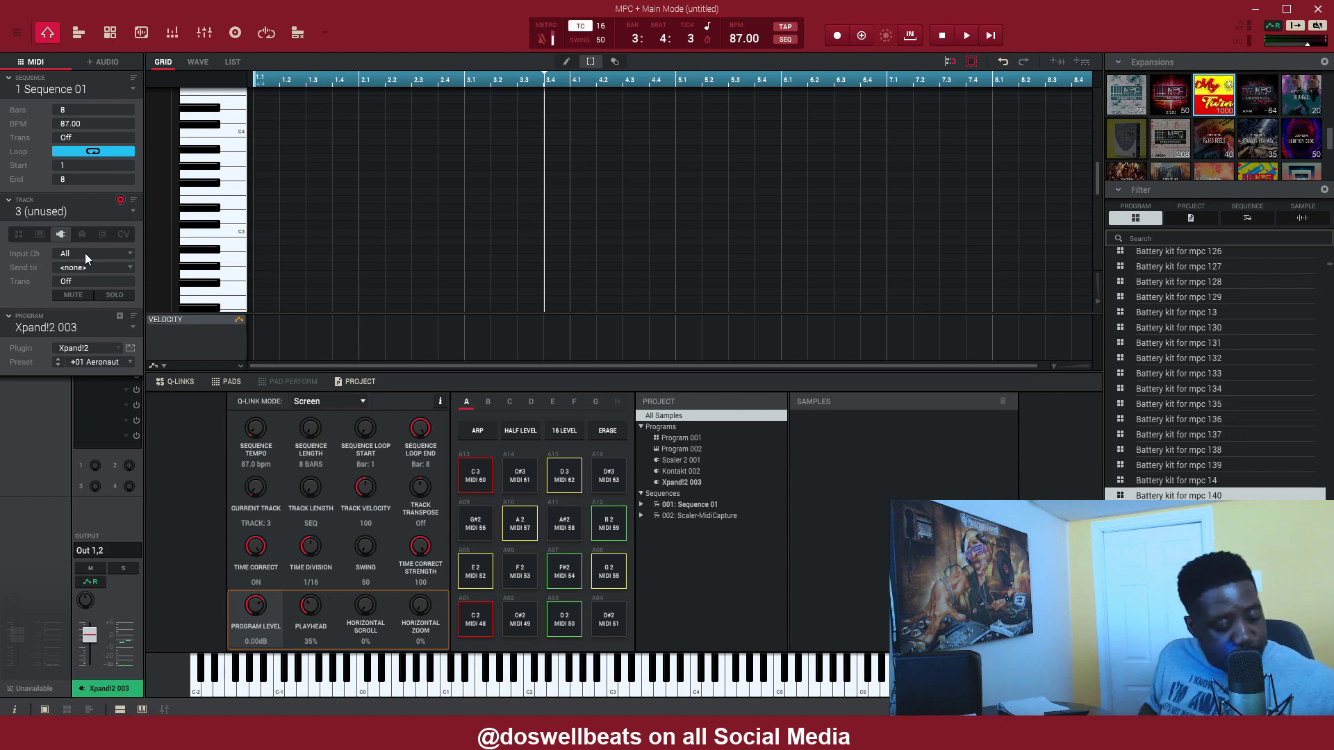
Paste the copied chord notes into track 3 from bar 1 and transpose them up one octave.
key("ctrl+v")
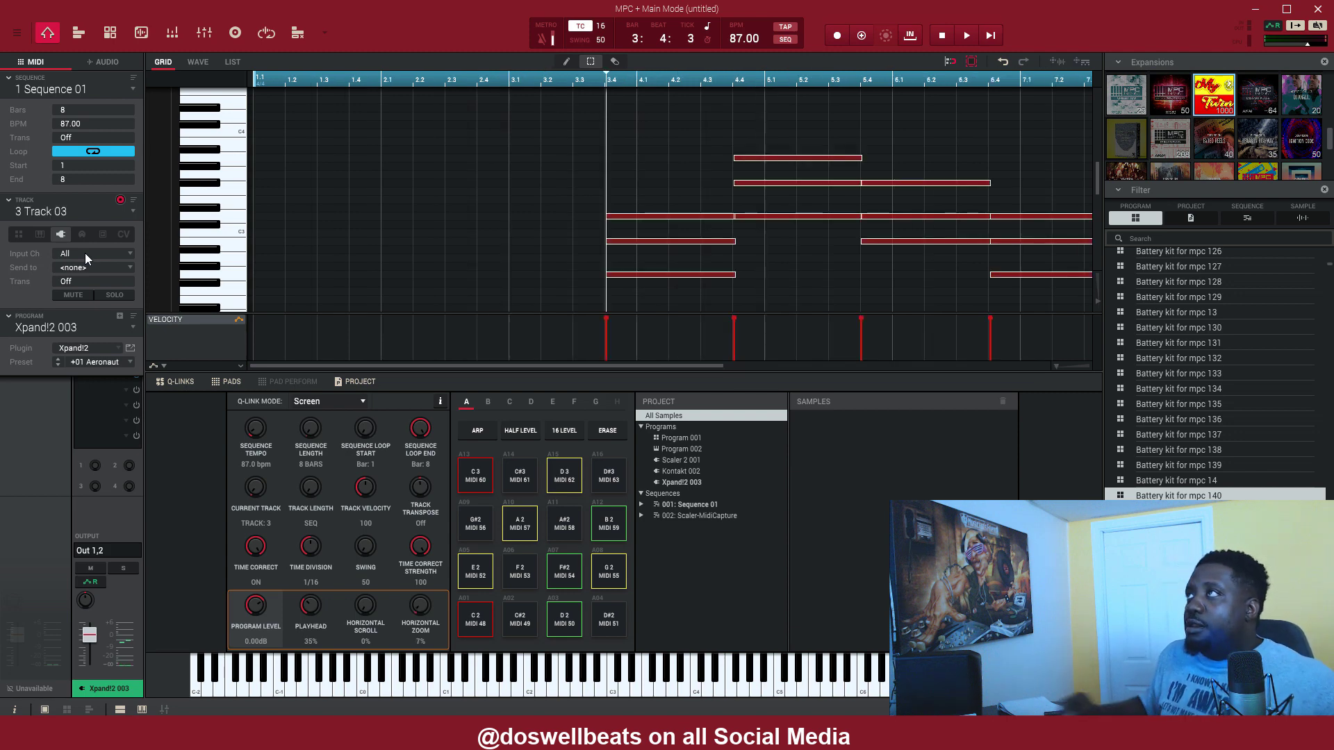
key("ctrl+z")
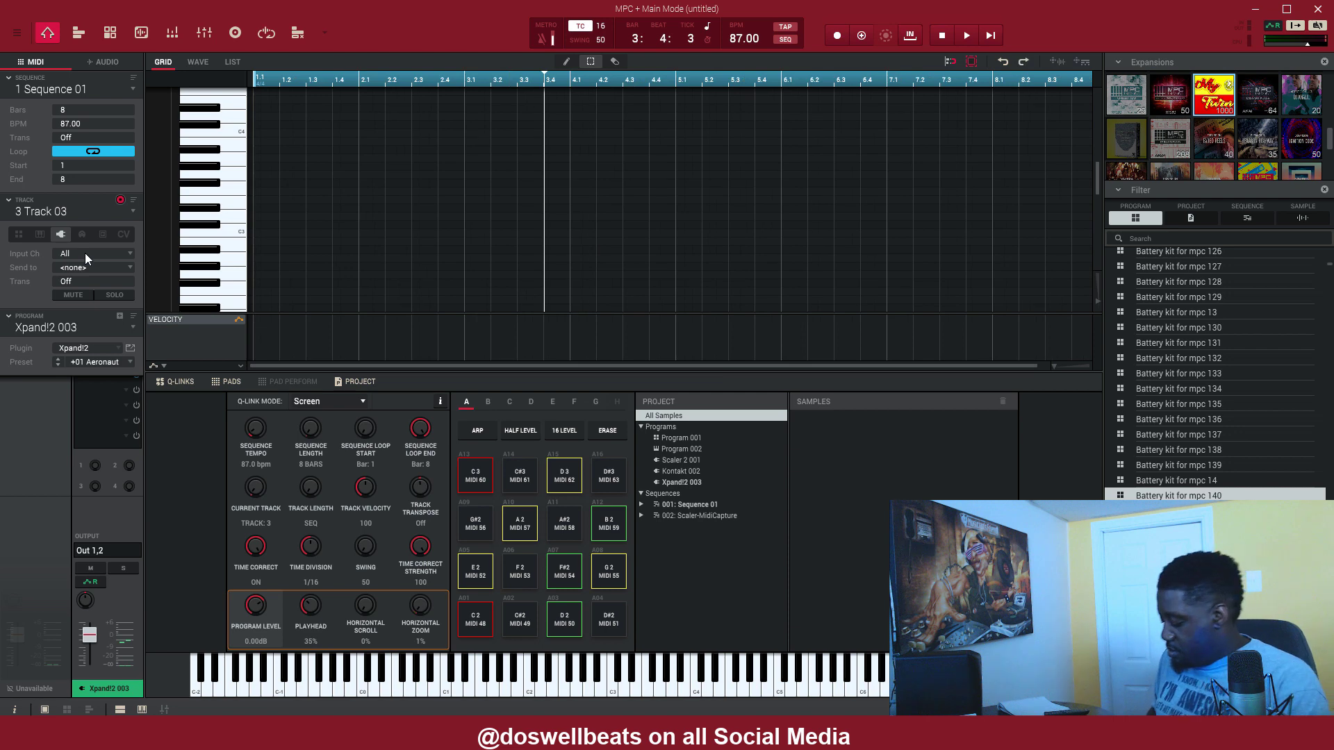
key("ctrl+v")
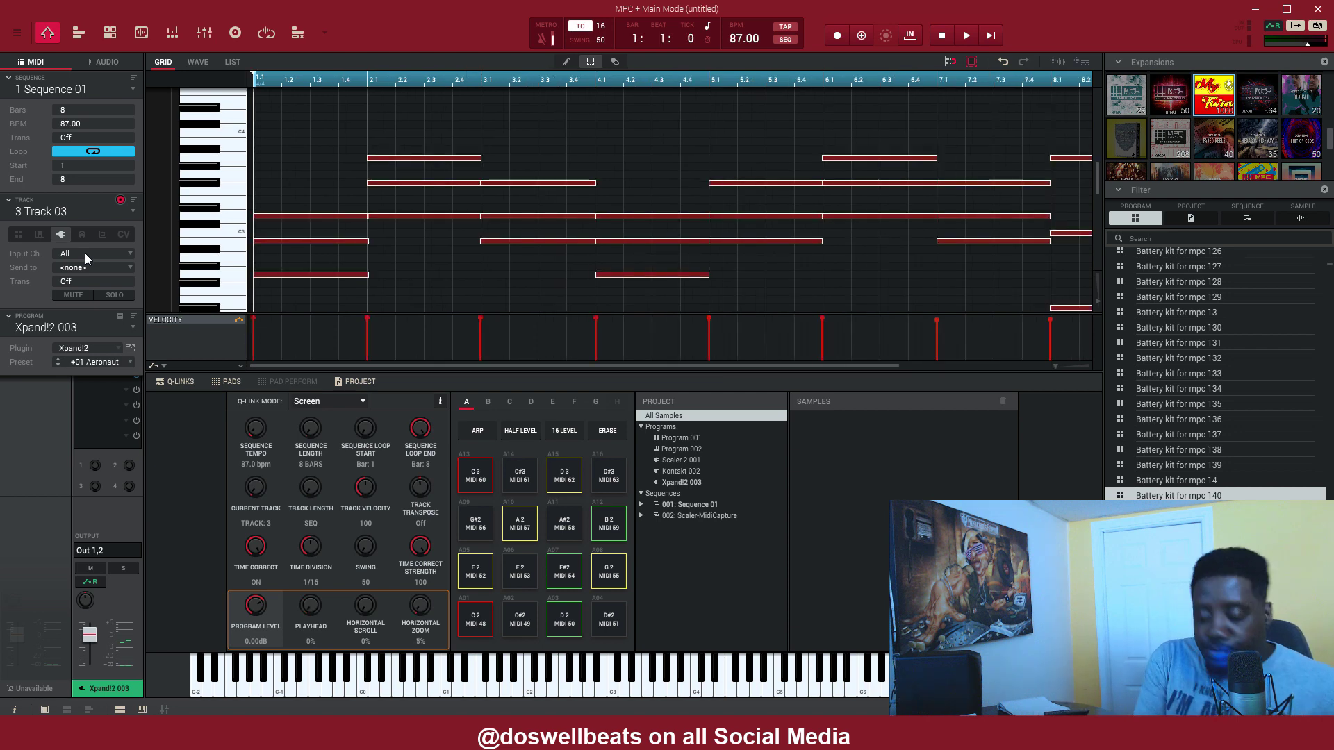
key("shift+Up")
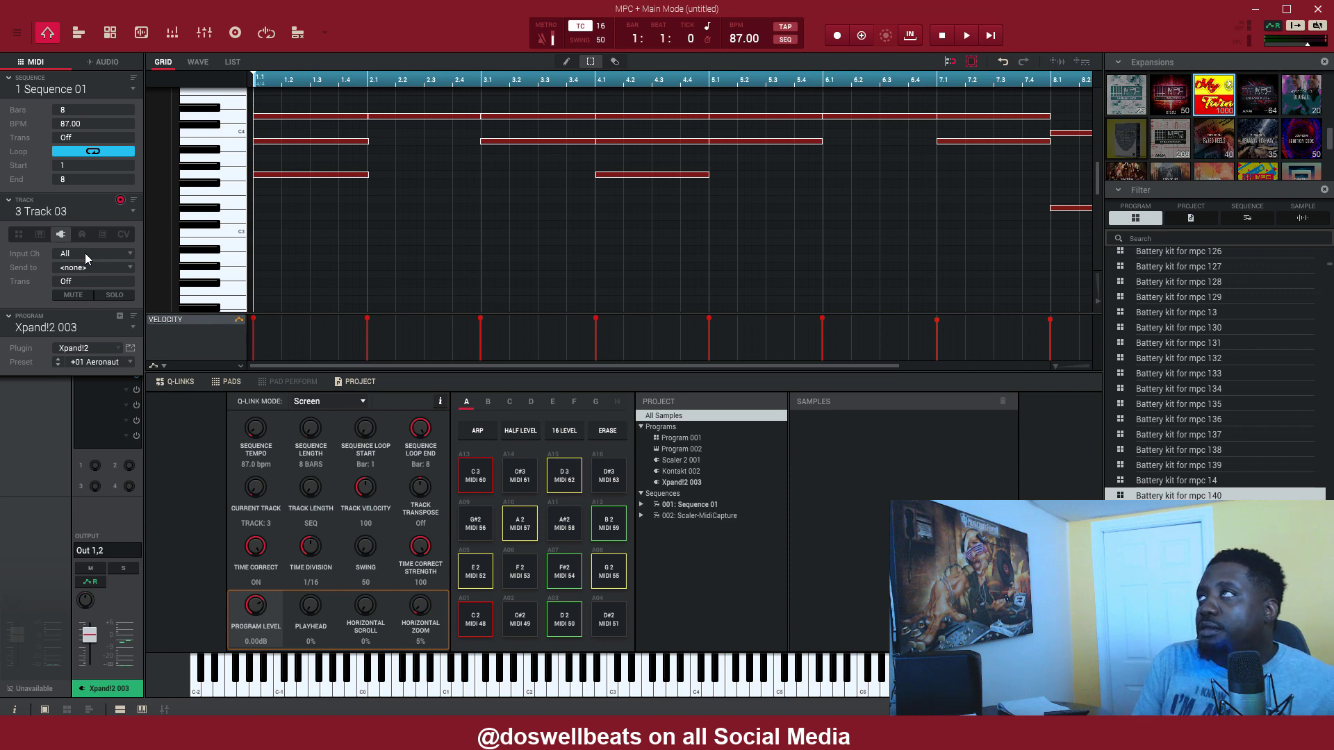
key("ctrl+z")
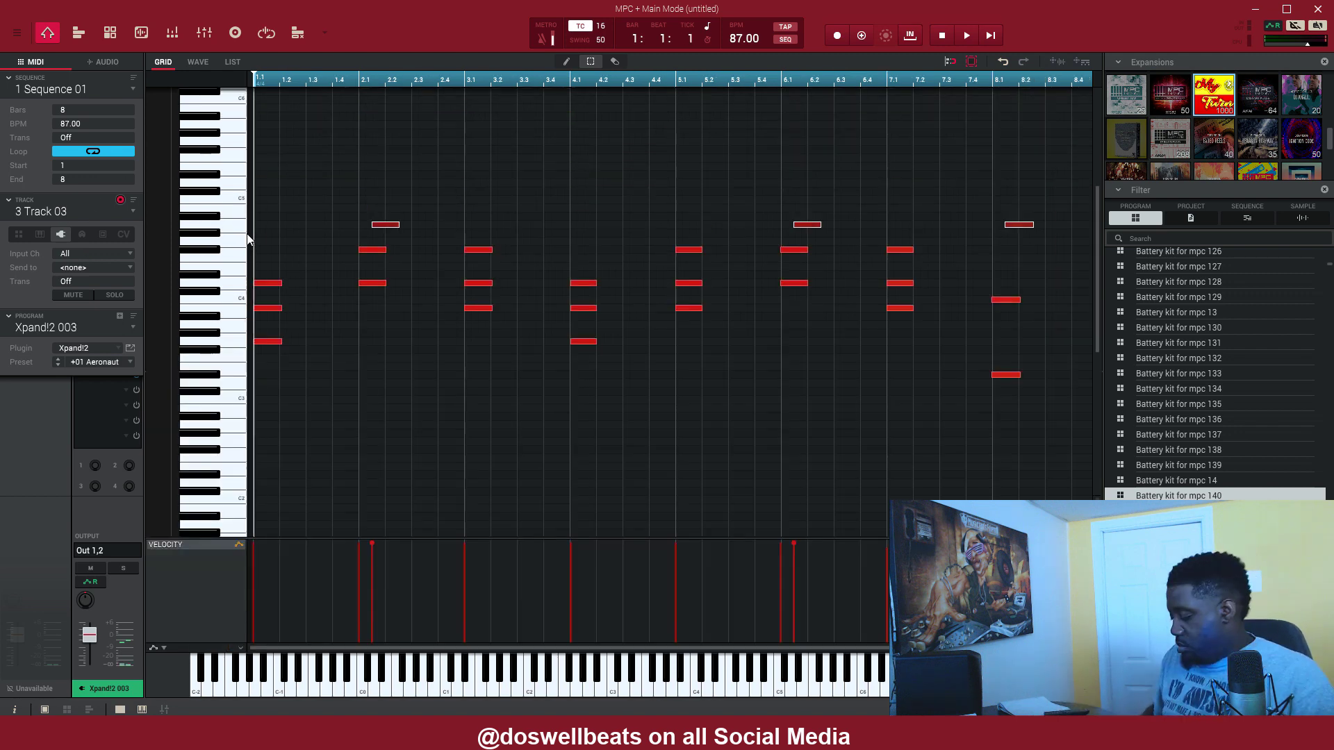
Replace the plugin on Track 03 with Rhodes Affair 2 and play back the sequence.
key("space")
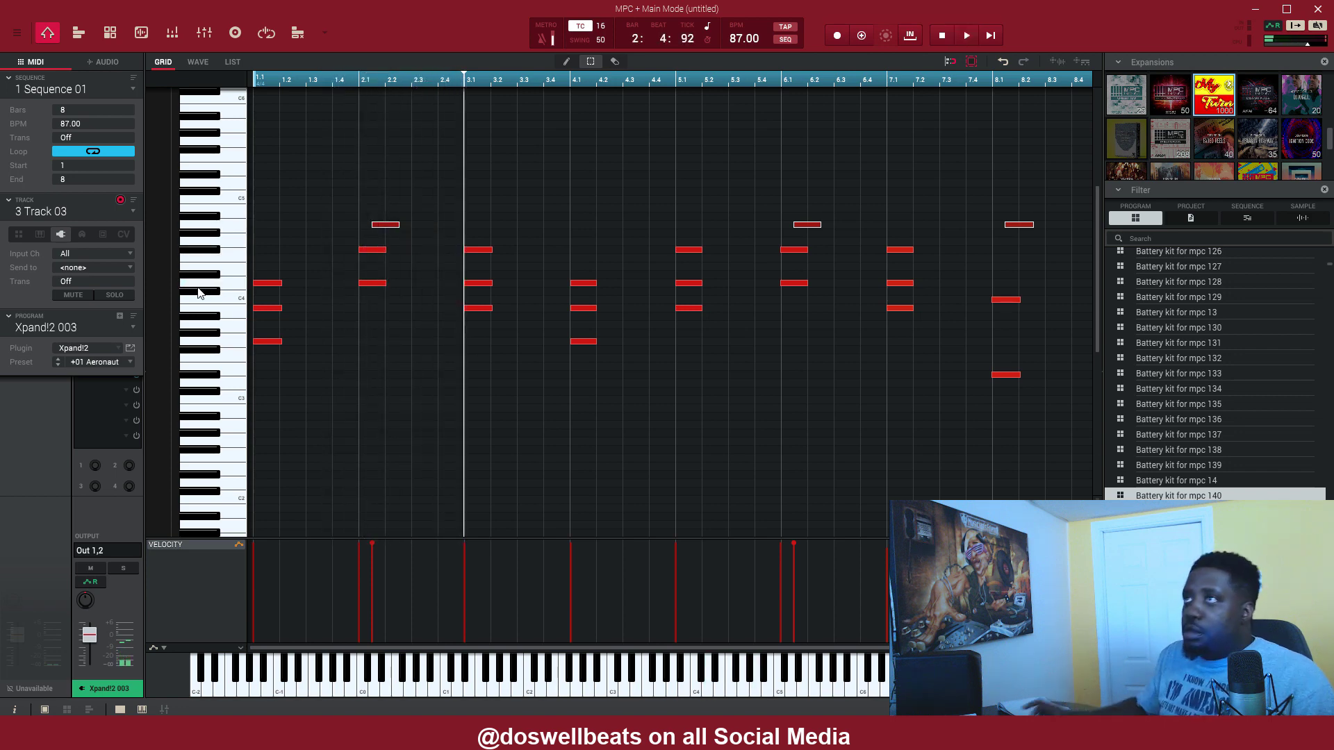
left_click(118, 348)
left_click(125, 284)
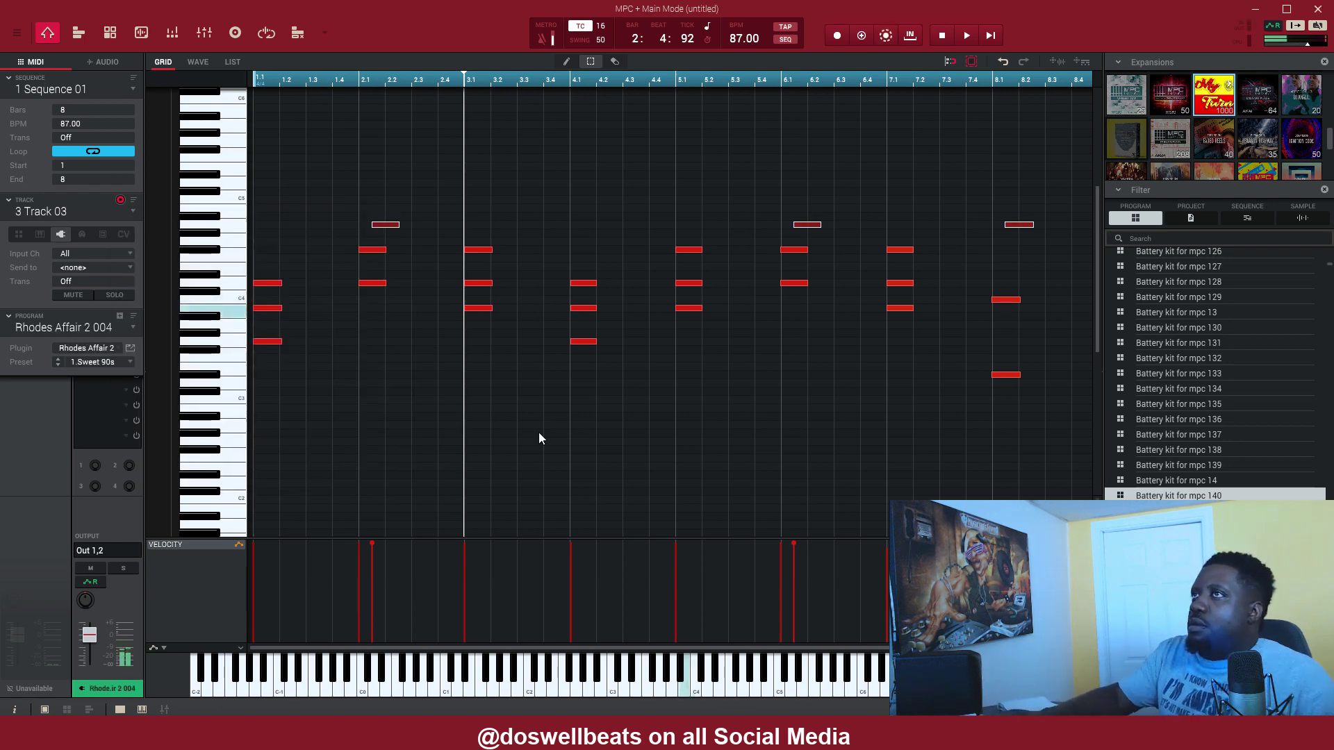
key("space")
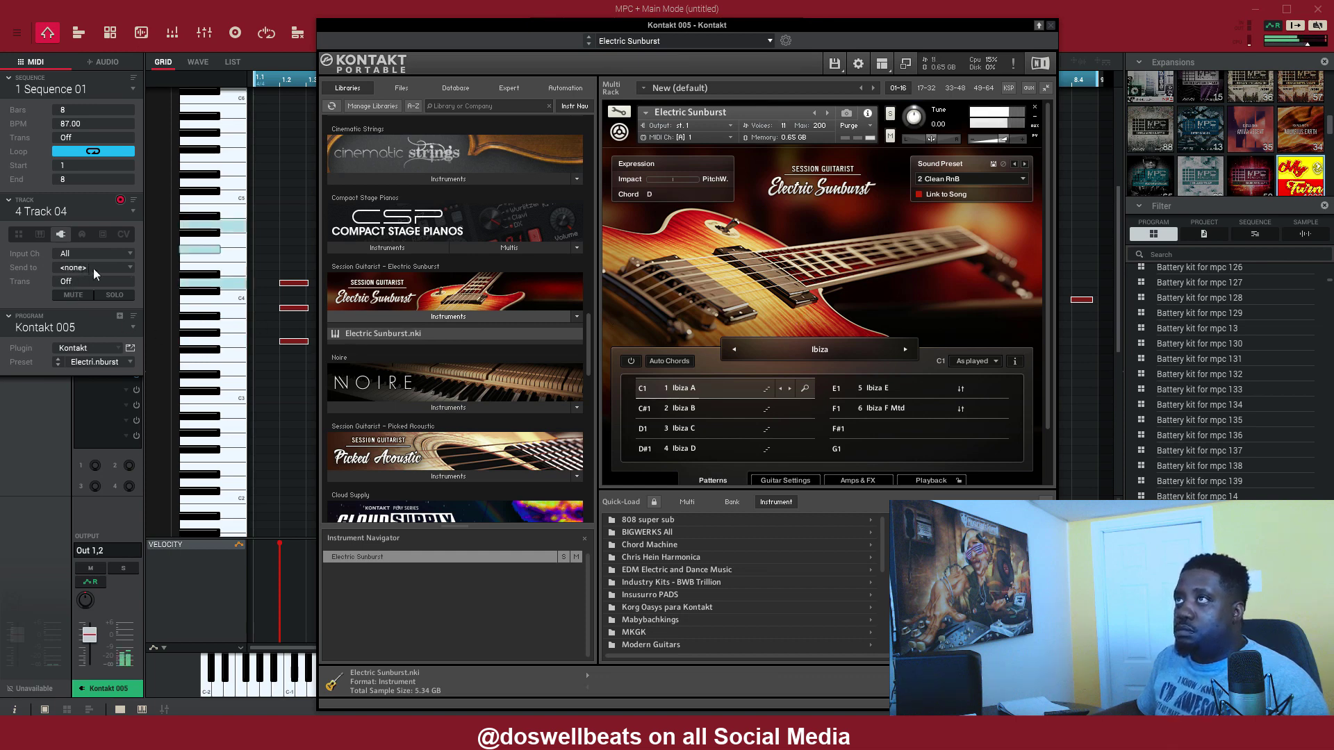
Solo the Electric Sunburst guitar on Track 04 during playback and move its Kontakt window aside.
left_click(115, 294)
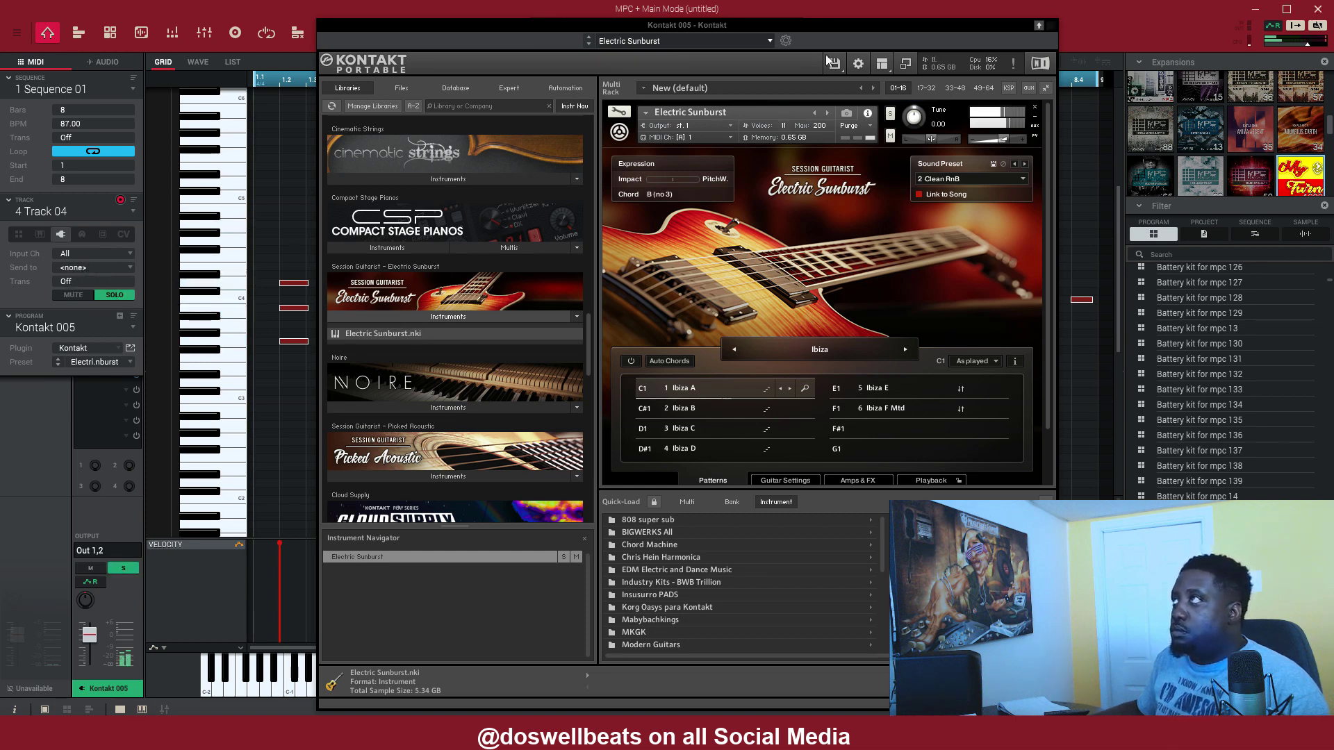
left_click_drag(836, 27, 755, 65)
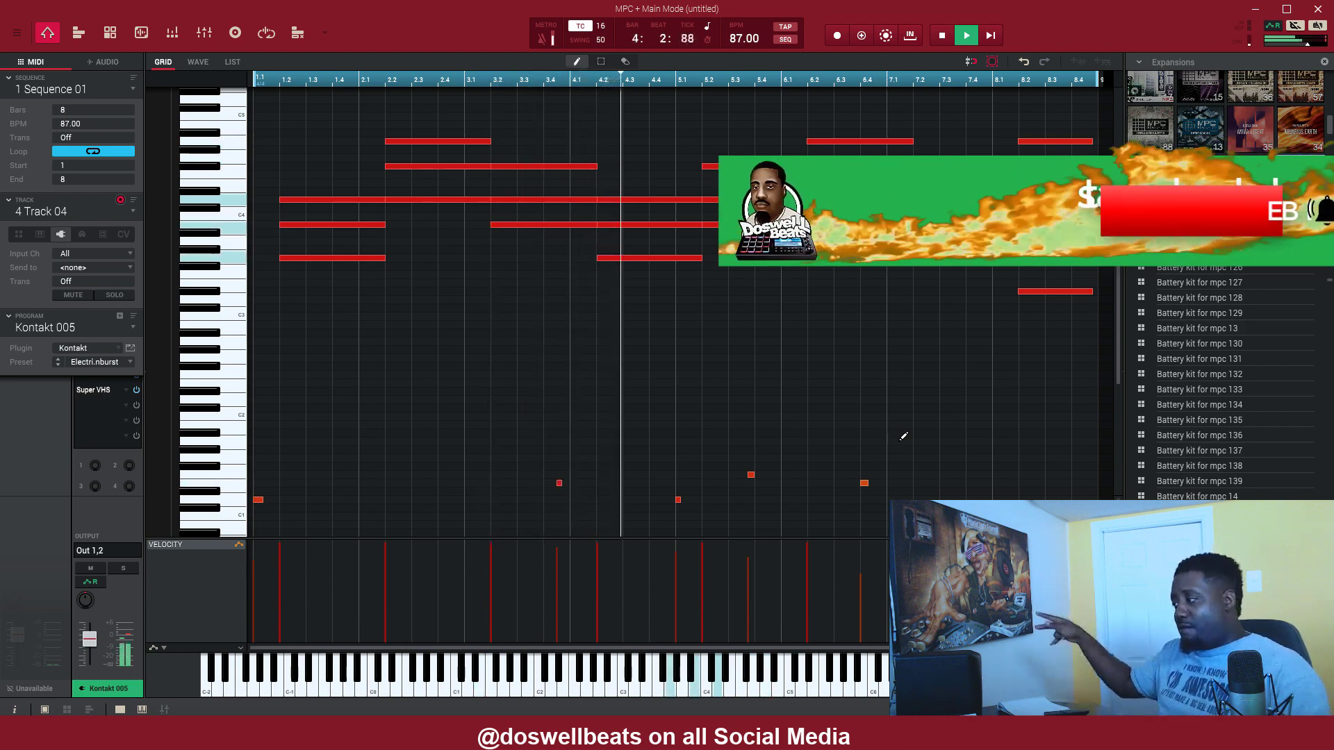
key("space")
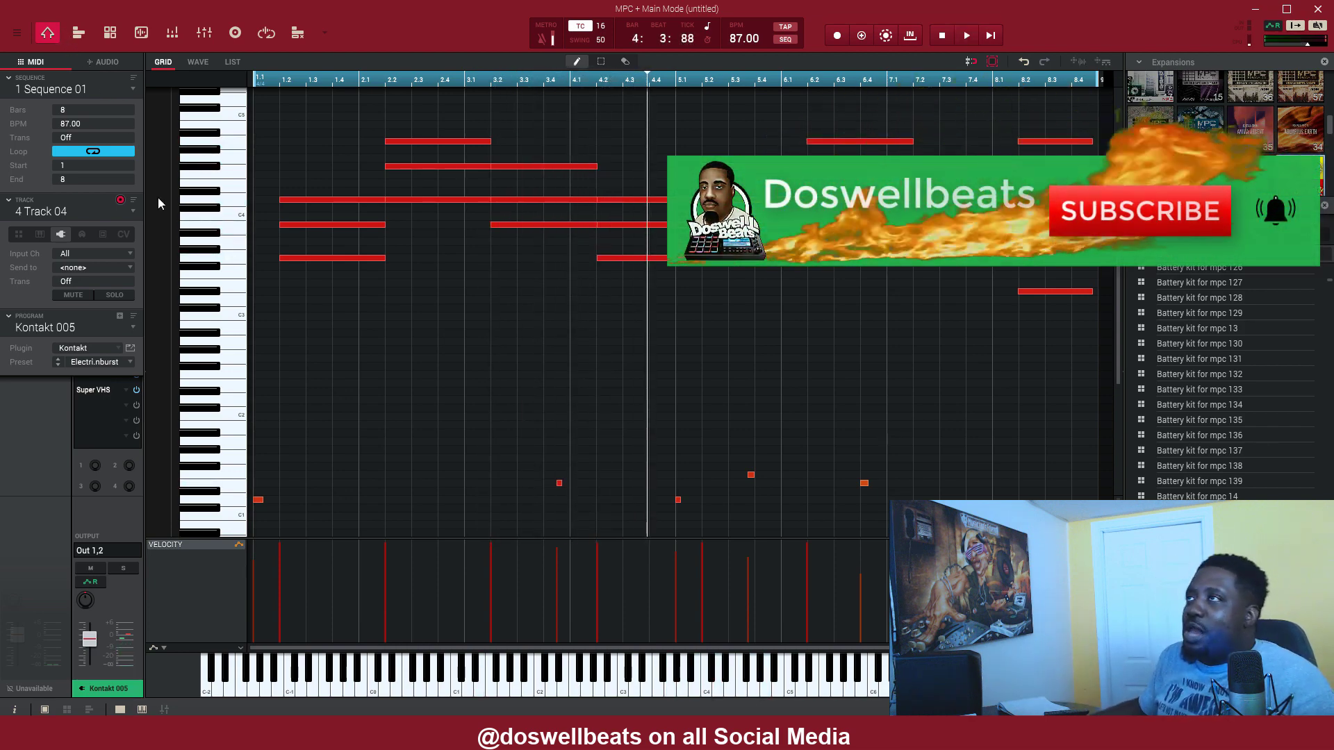
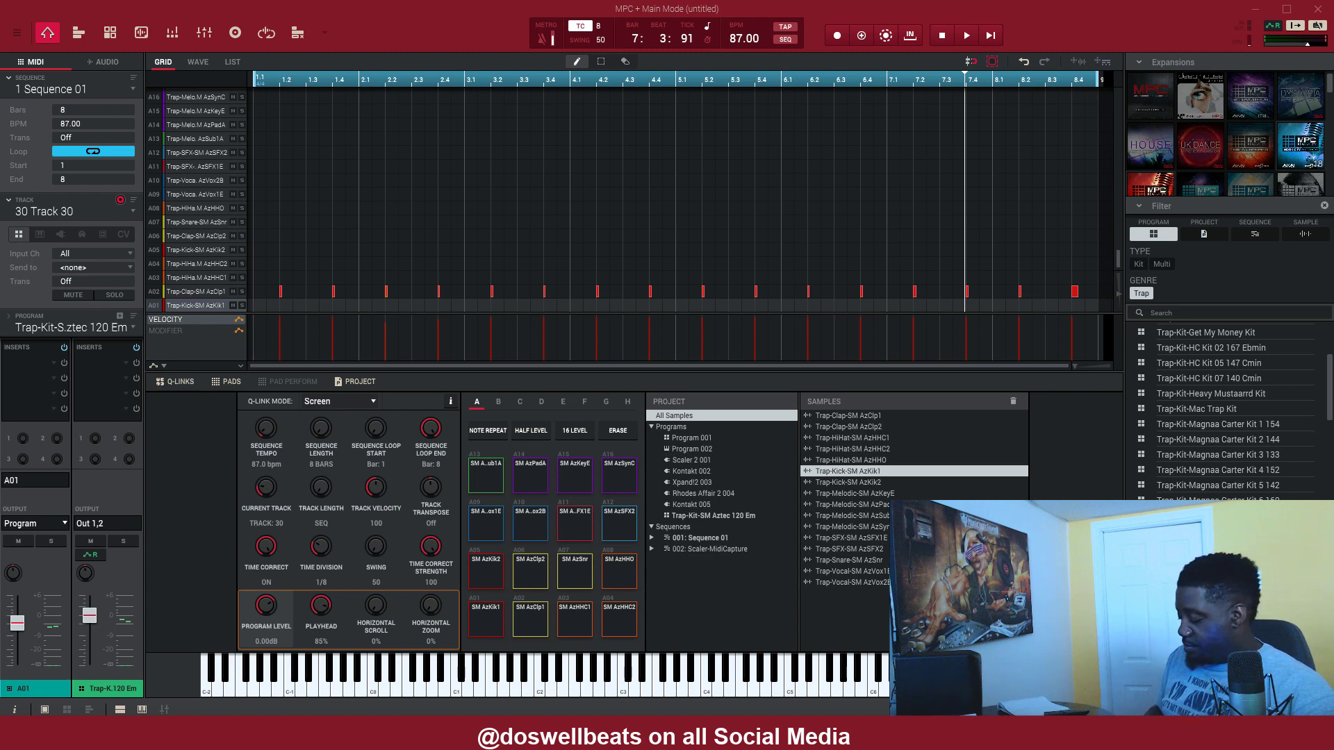
Close the PanCake2 effect on the A04 hi-hat during playback and lower the pad's volume to about -14.6 dB.
key("space")
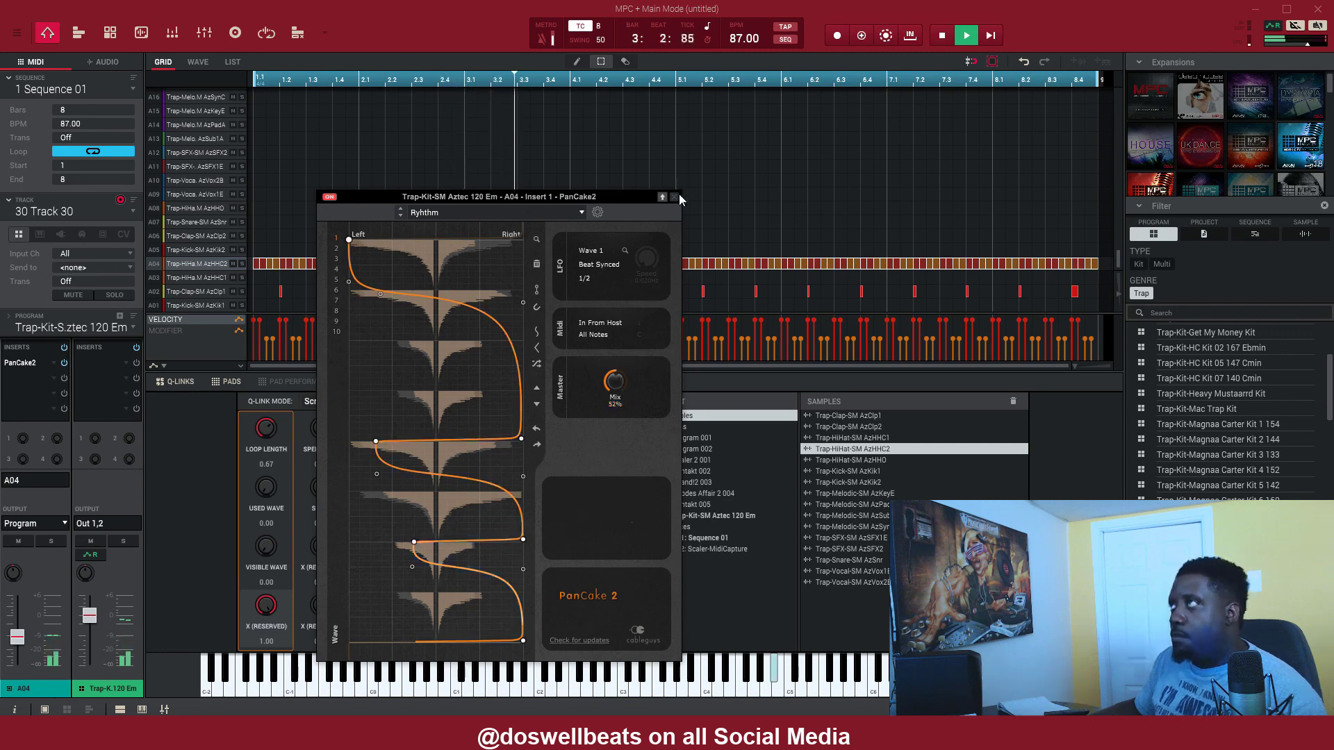
left_click(674, 197)
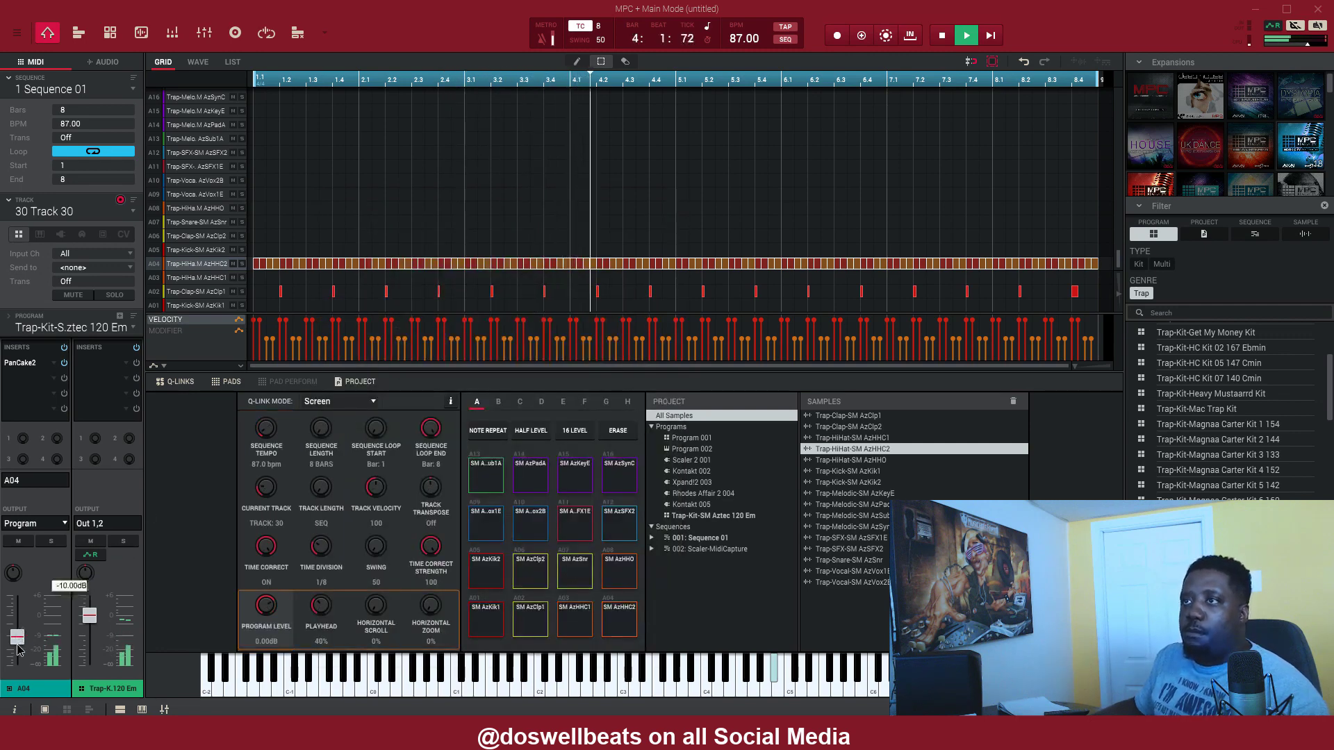
left_click_drag(19, 650, 20, 652)
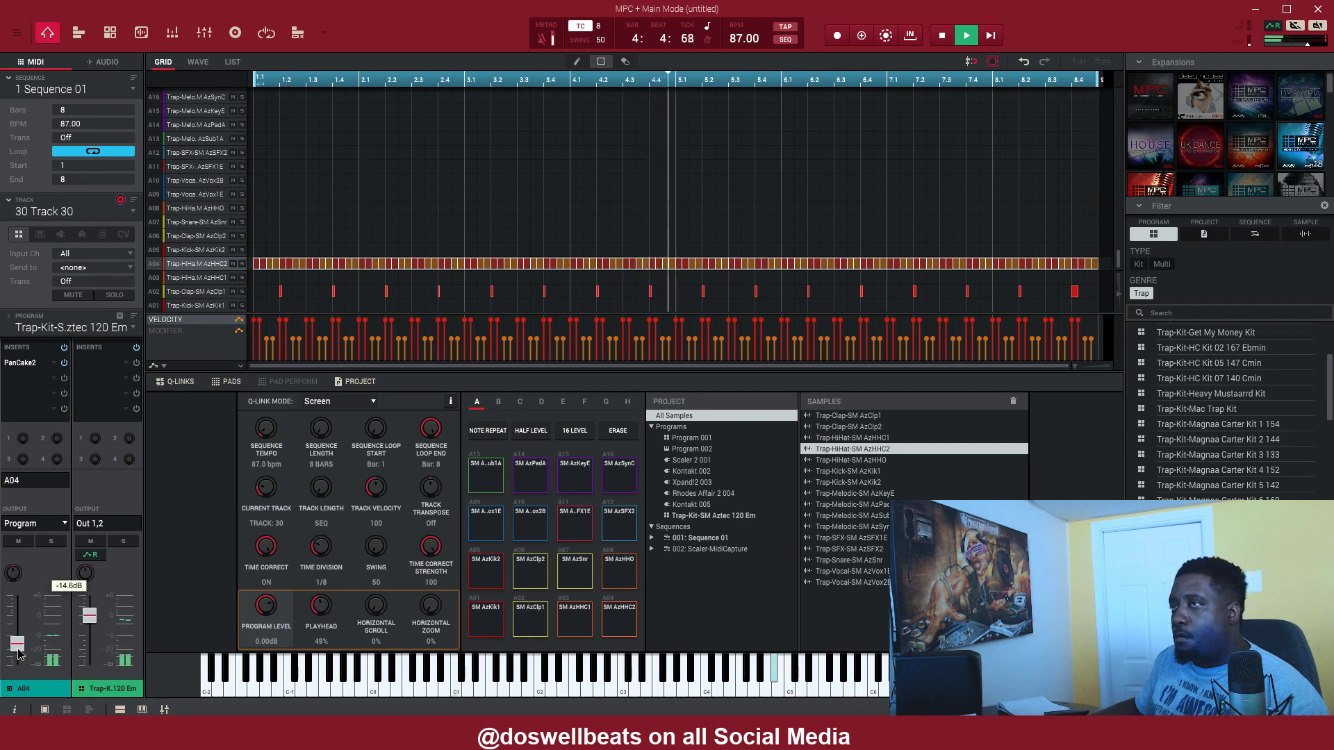
Overdub a kick pattern on pad A01 of the trap kit on Track 30.
key("space")
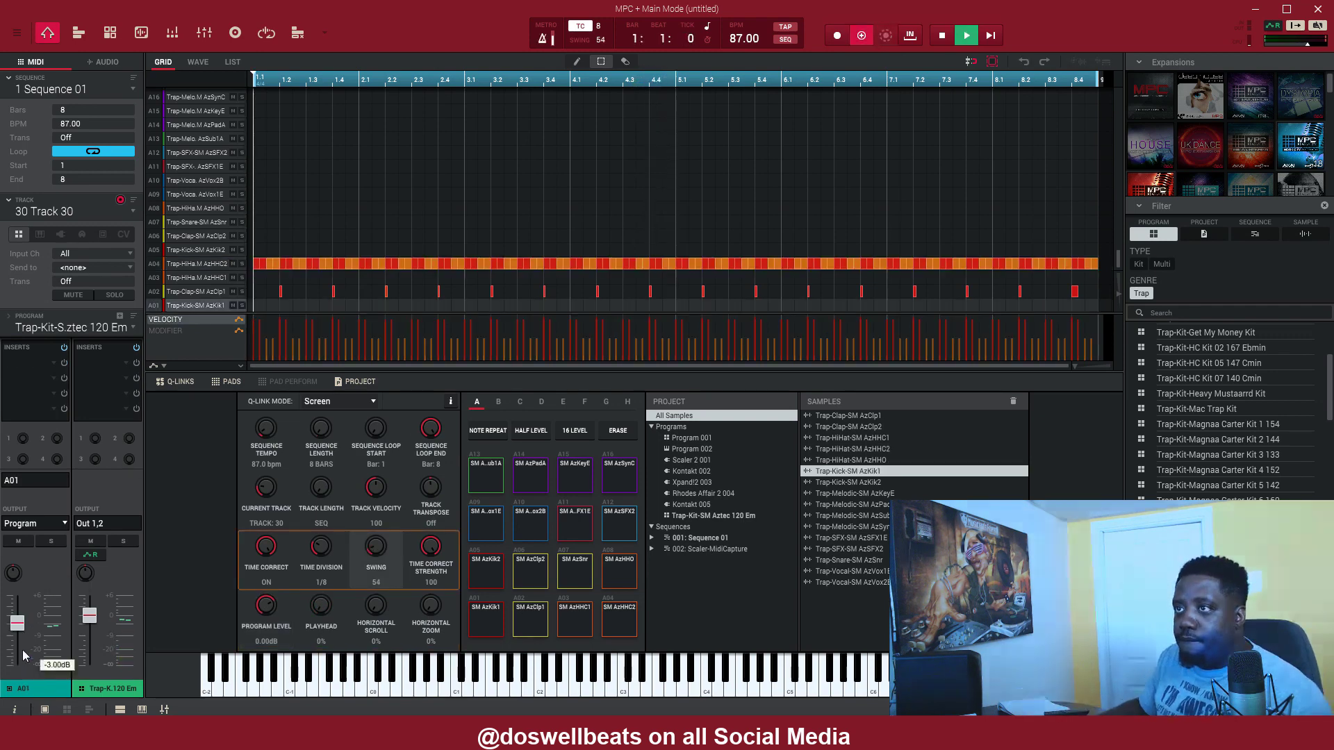
key("space")
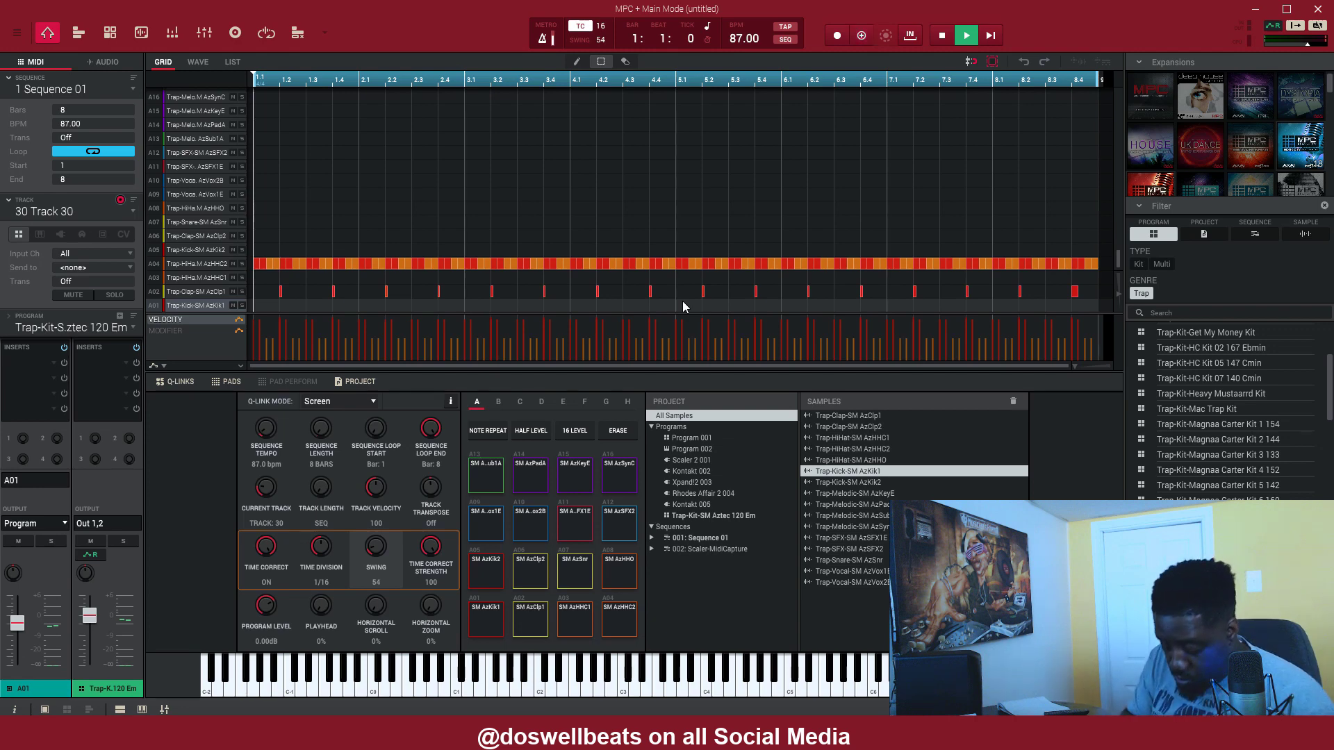
key("space")
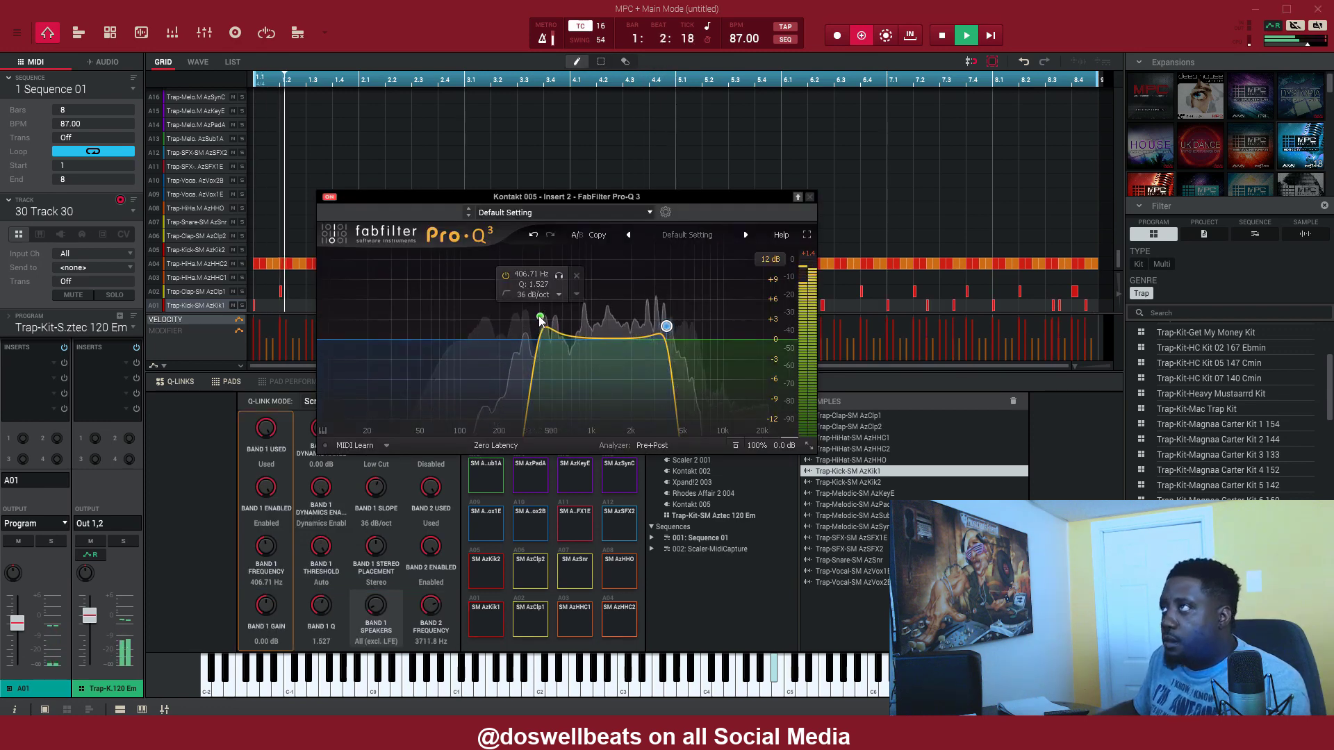
In the guitar's Pro-Q 3, set the low cut to about 343 Hz and add a +1.77 dB bell at about 975 Hz with Q 1.849.
left_click_drag(535, 318, 530, 319)
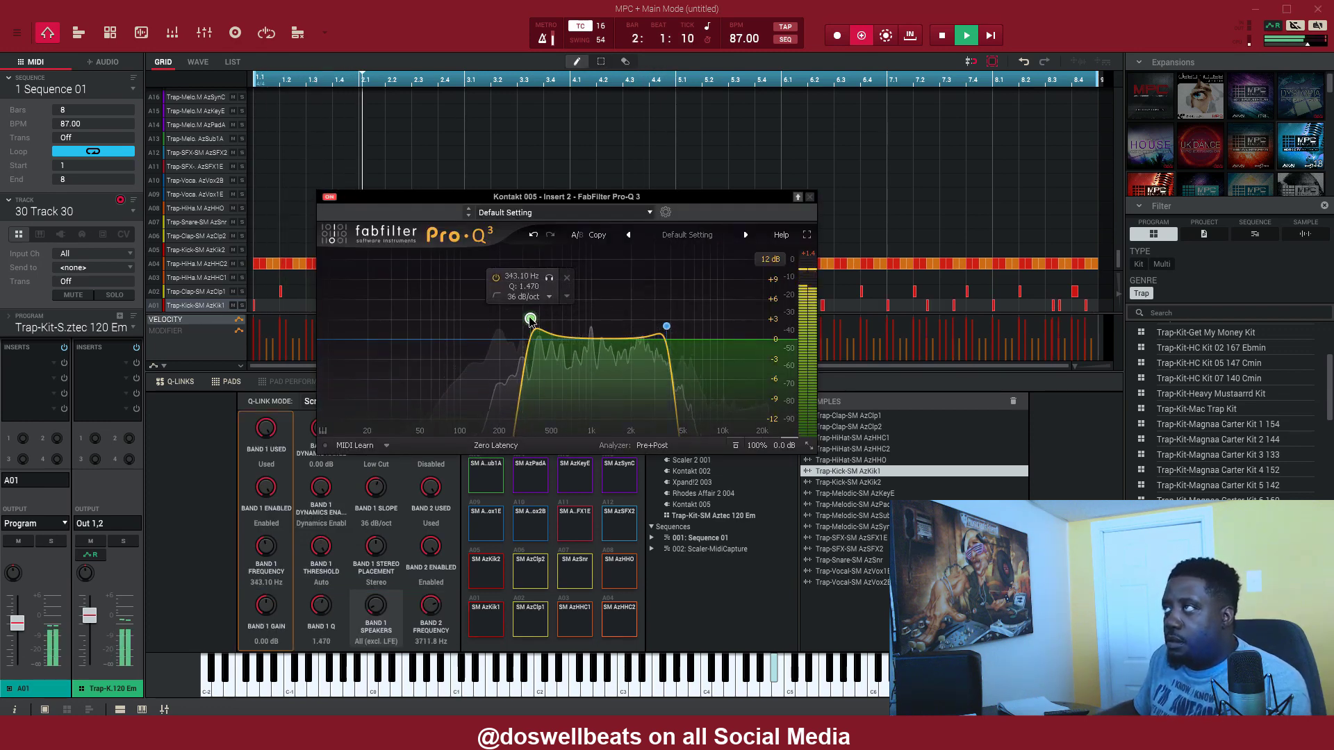
left_click(603, 333)
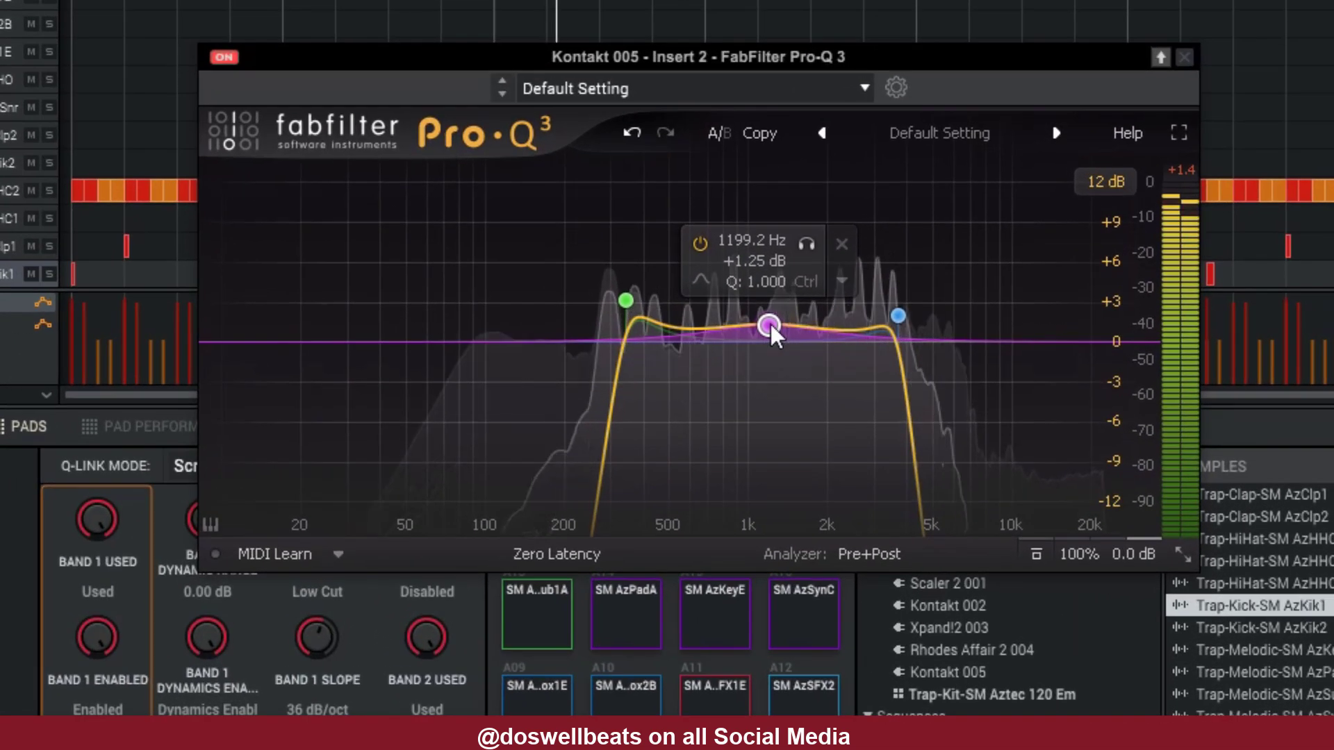
scroll(612, 333, "down", 3)
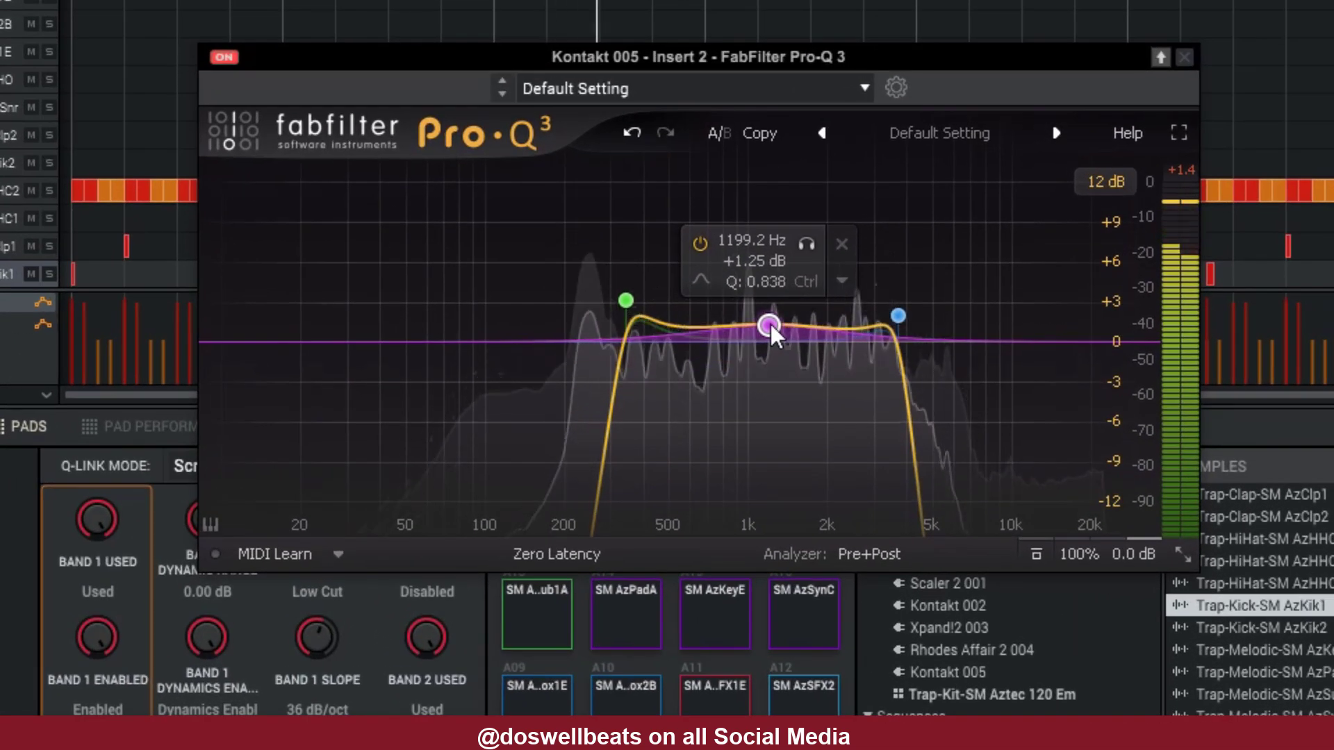
scroll(771, 329, "up", 5)
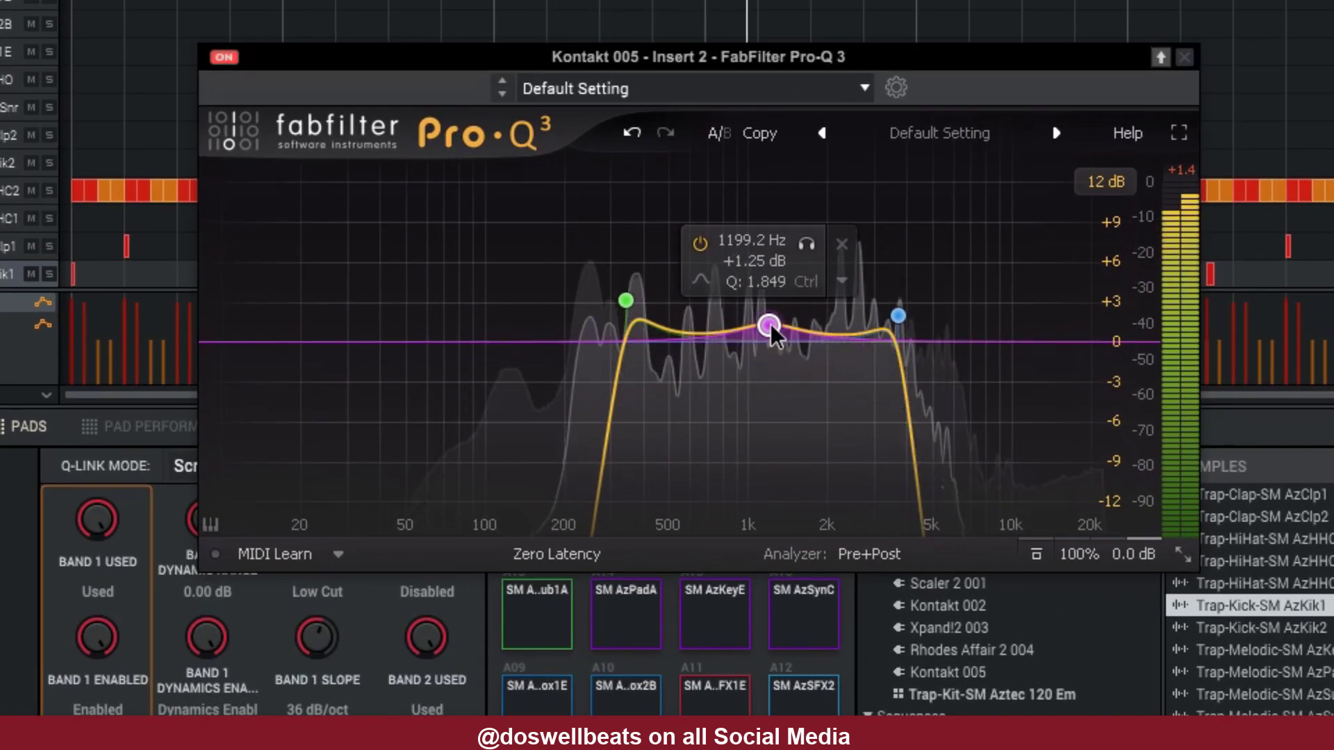
left_click_drag(771, 328, 759, 321)
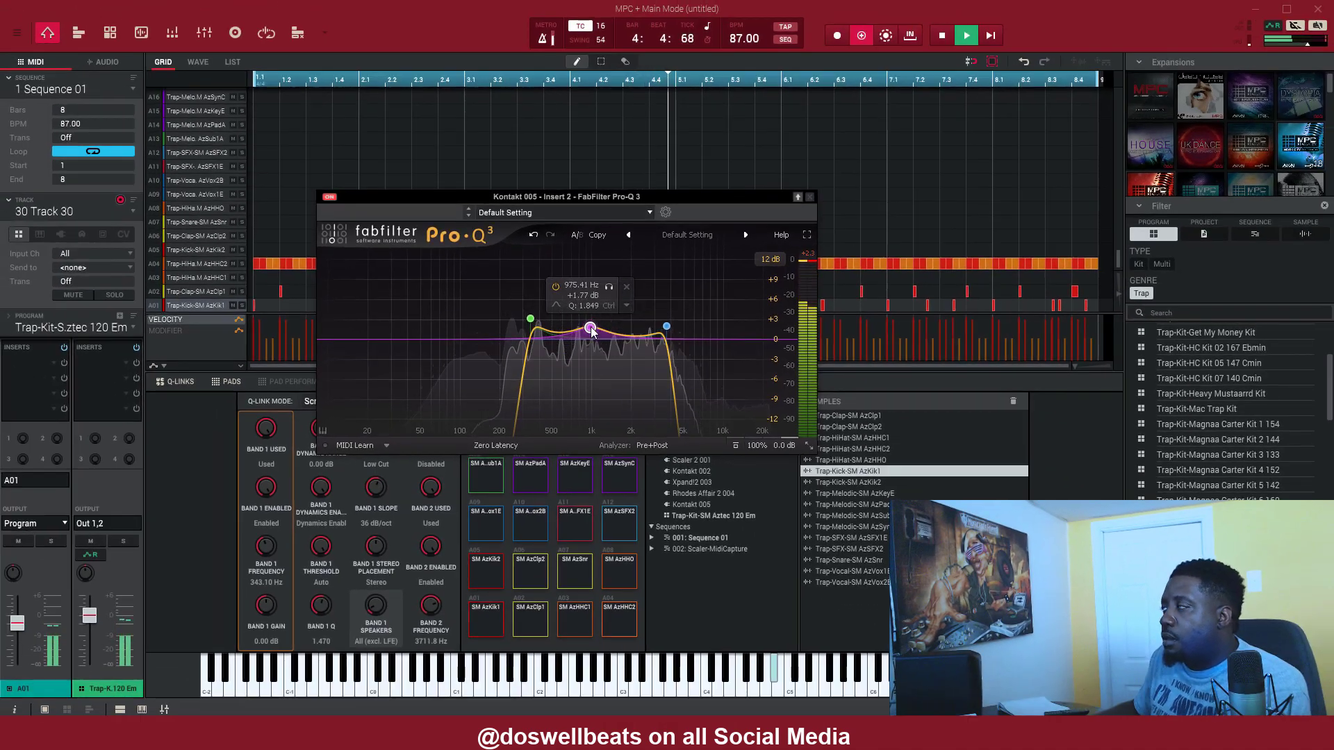
key("Escape")
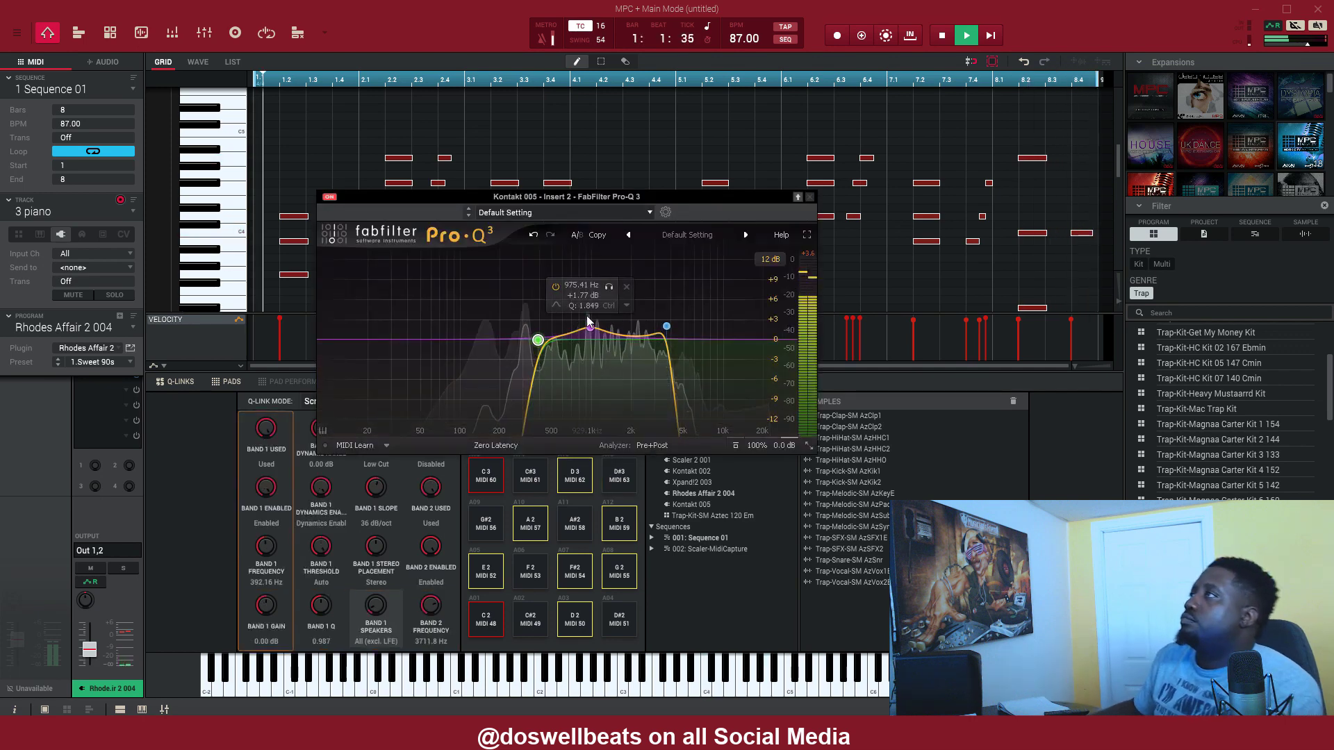
Pull the middle bell band in the guitar's Pro-Q 3 down to a cut of about 10 dB.
left_click_drag(590, 327, 605, 414)
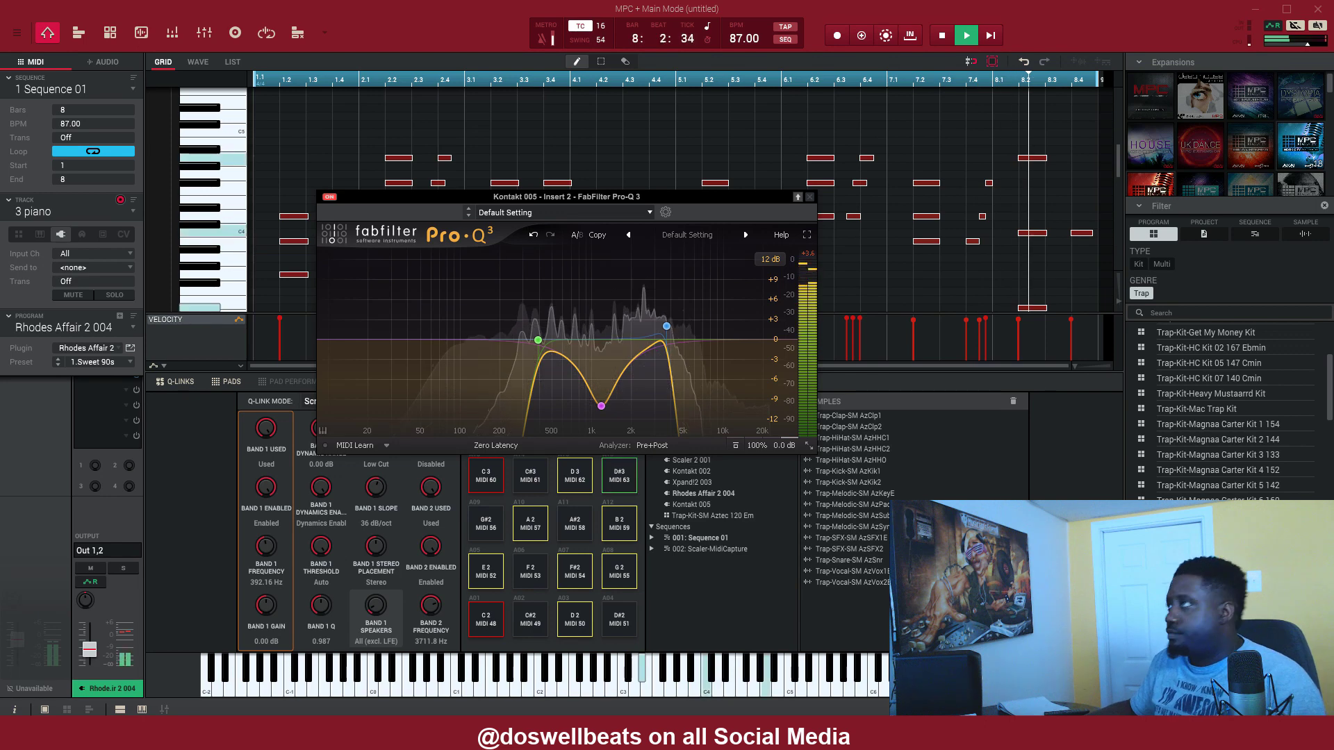
mouse_move(539, 340)
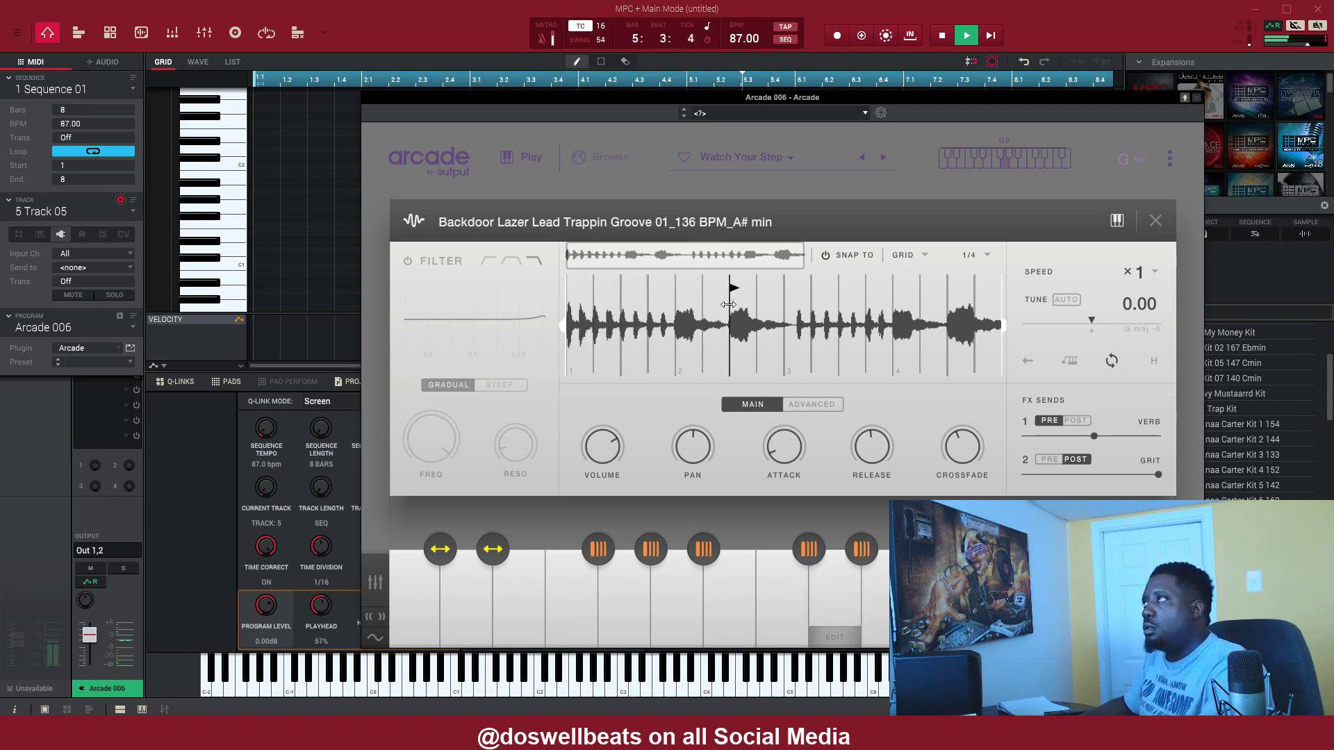
Overdub the Arcade loop Backdoor Lazer Lead Trappin Groove onto Track 05, triggering it at bars 3 and 5, and close the plugin window.
key("shift+space")
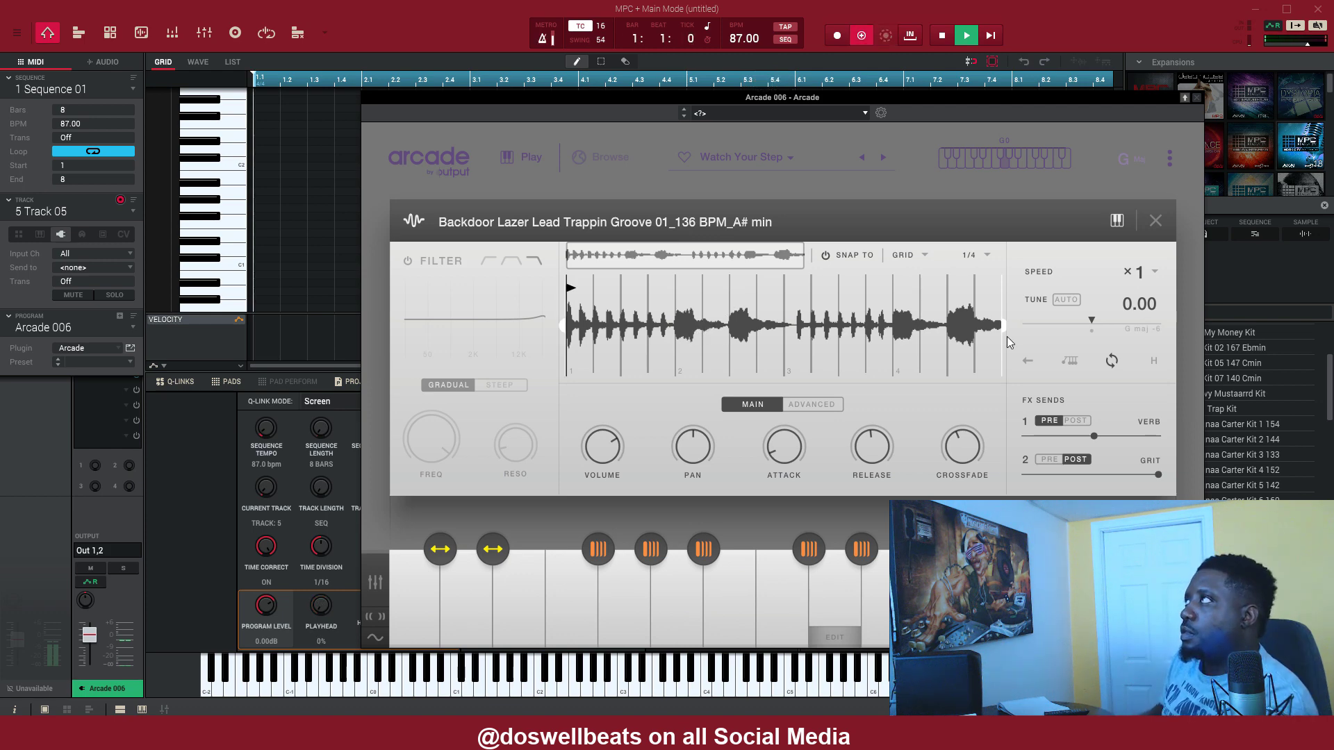
left_click_drag(948, 104, 794, 396)
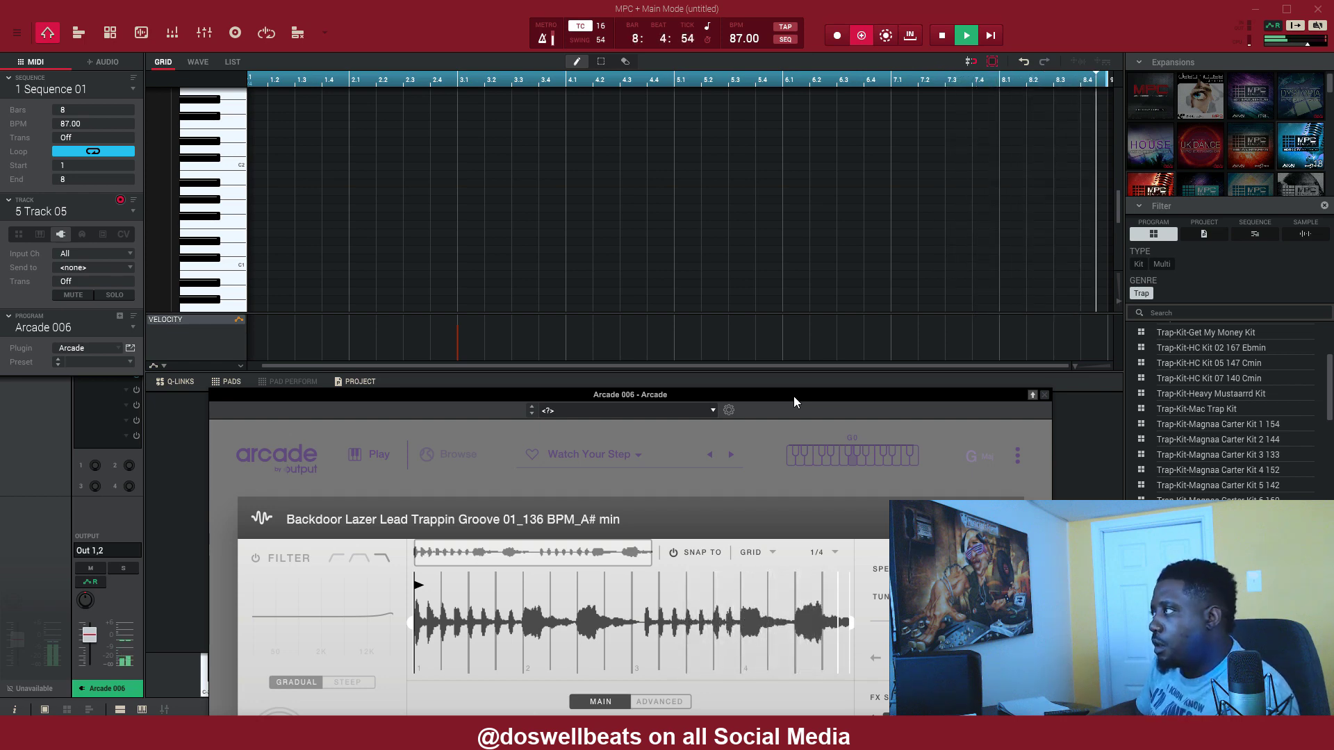
key("Escape")
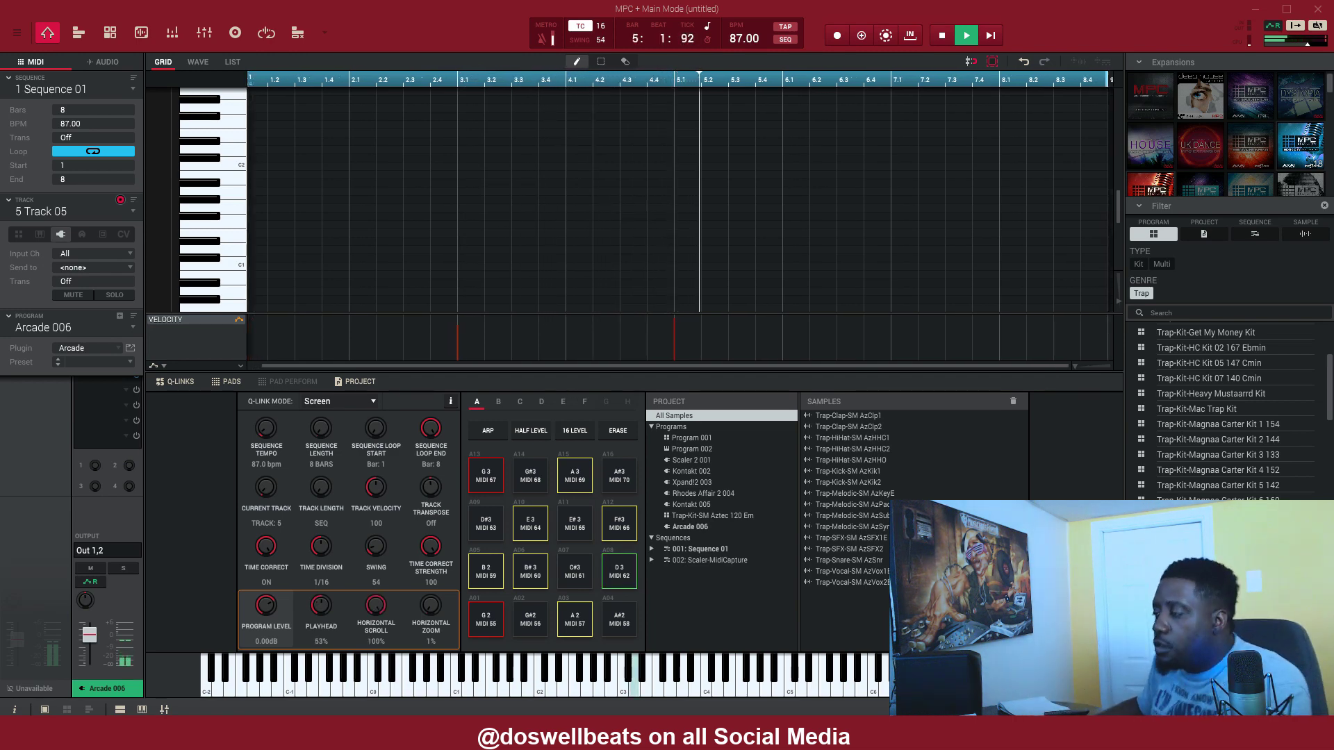
On Track 30, mute the A04 hi-hat and A02 clap pads, and mute the whole drum track during playback.
left_click(132, 211)
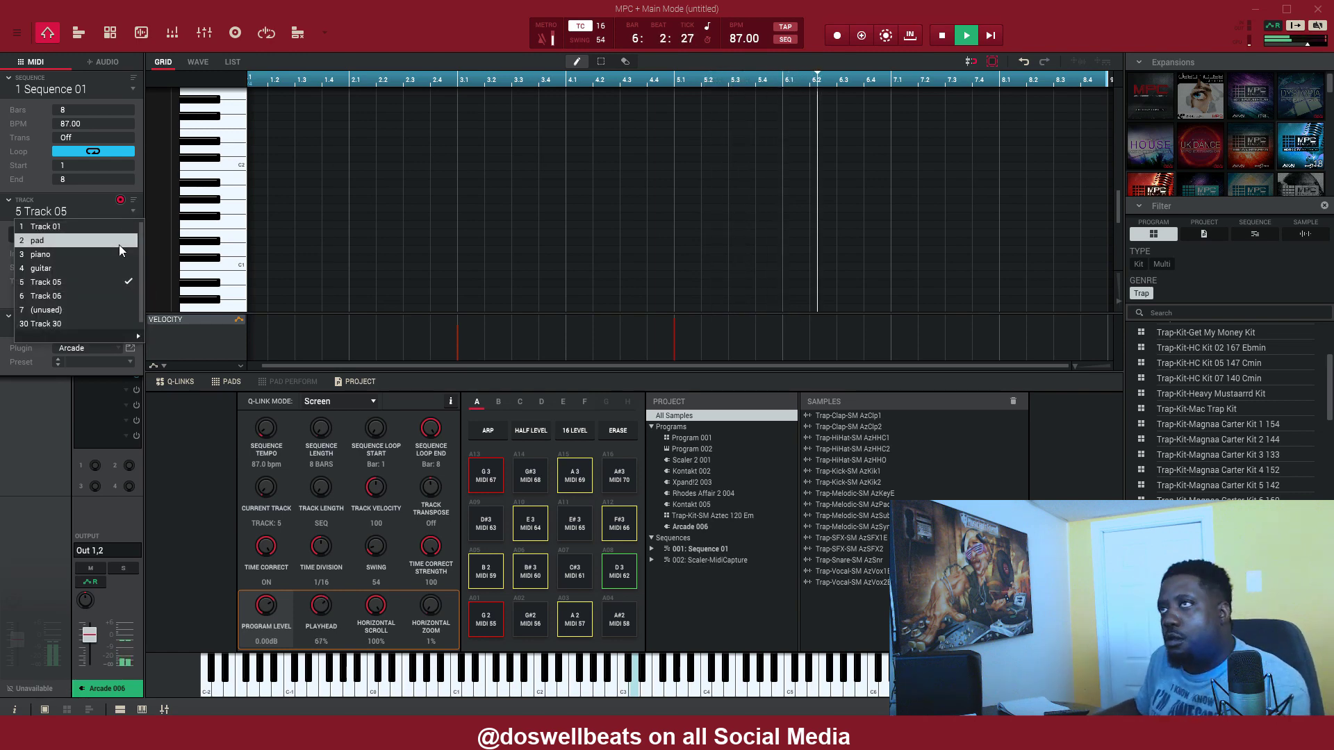
left_click(91, 324)
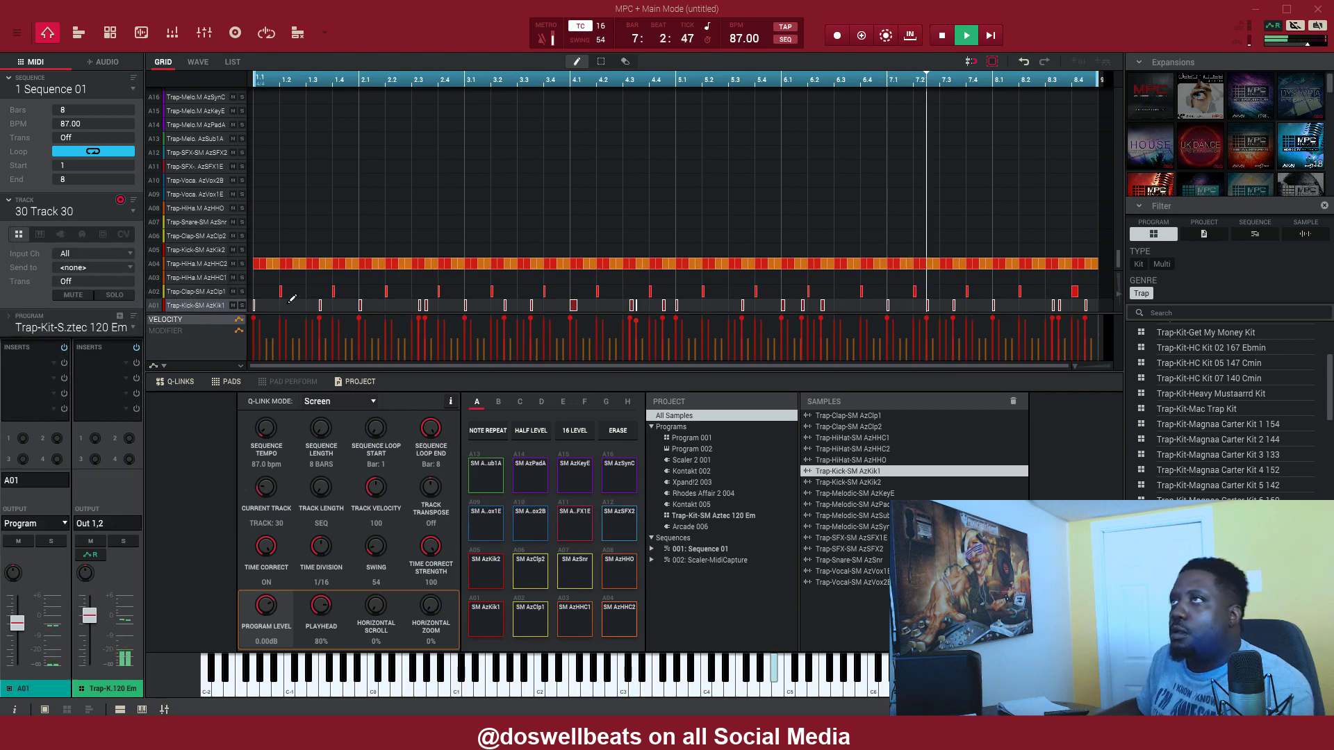
left_click(233, 264)
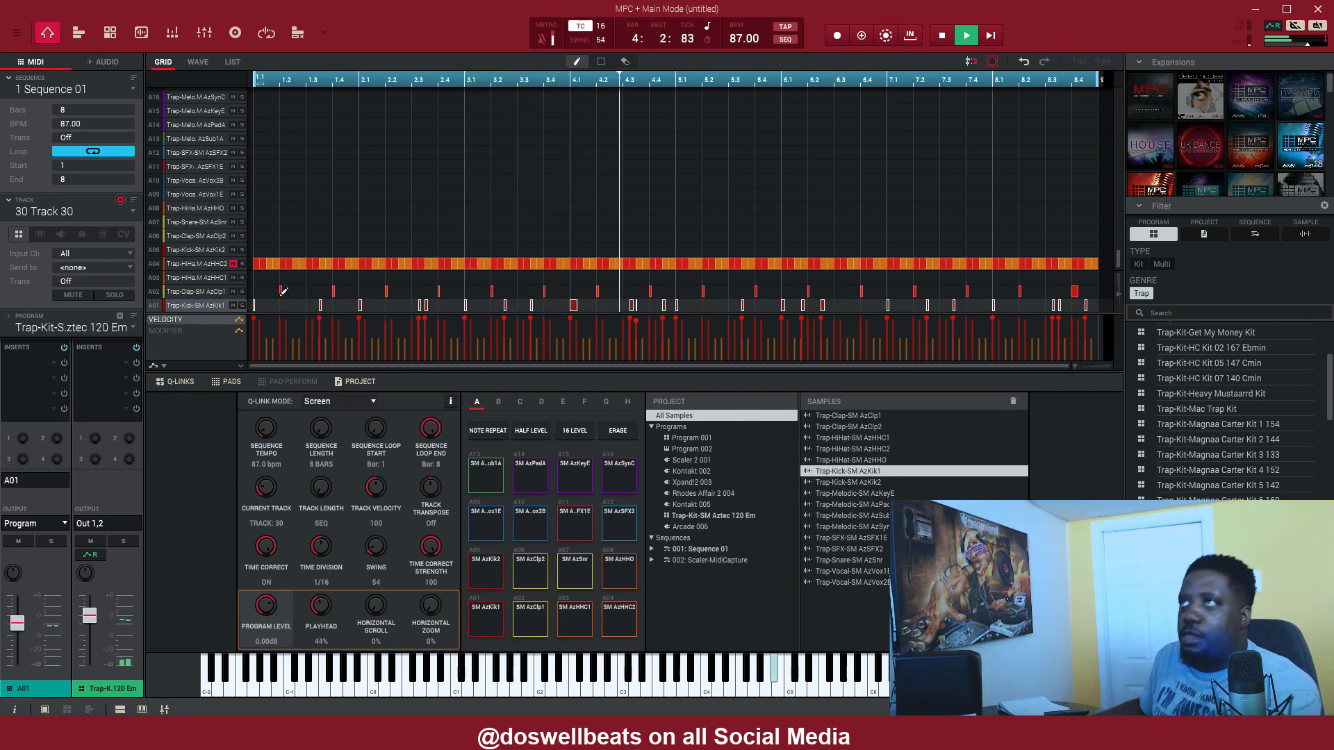
left_click(234, 292)
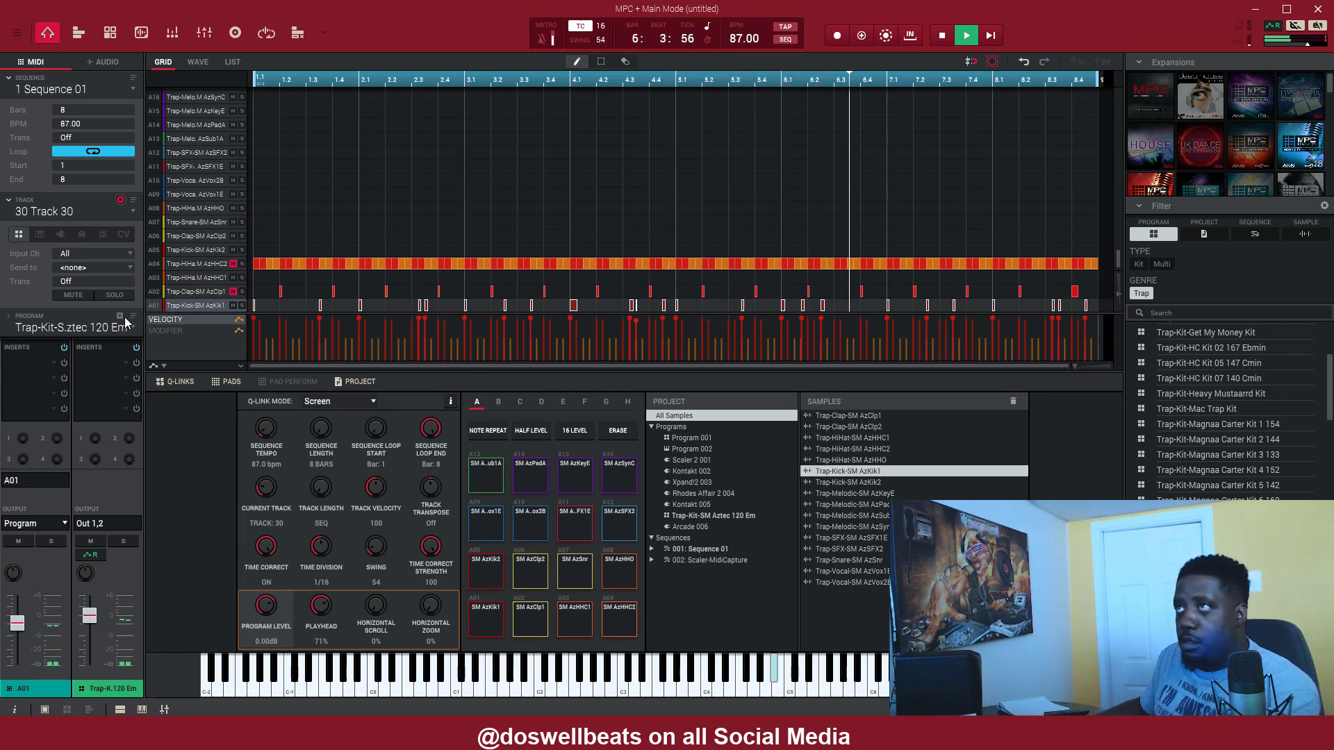
left_click(85, 294)
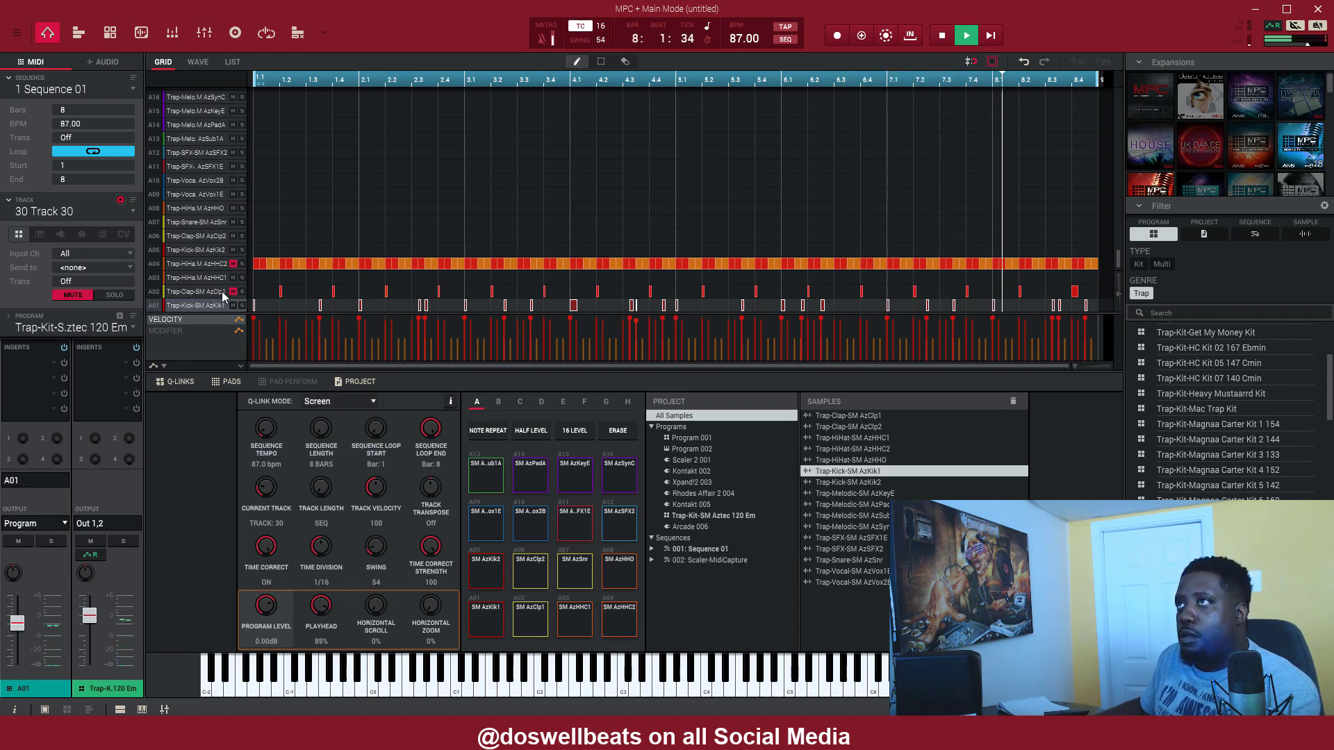